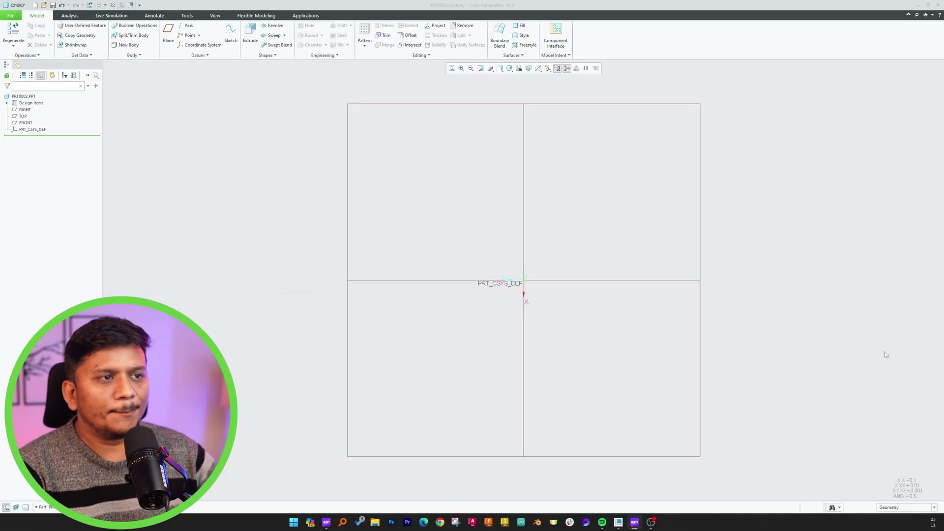
- Switch to the default 3D view and start a new sketch on the FRONT datum plane
{"action": "left_click", "coordinate": [196, 169]}
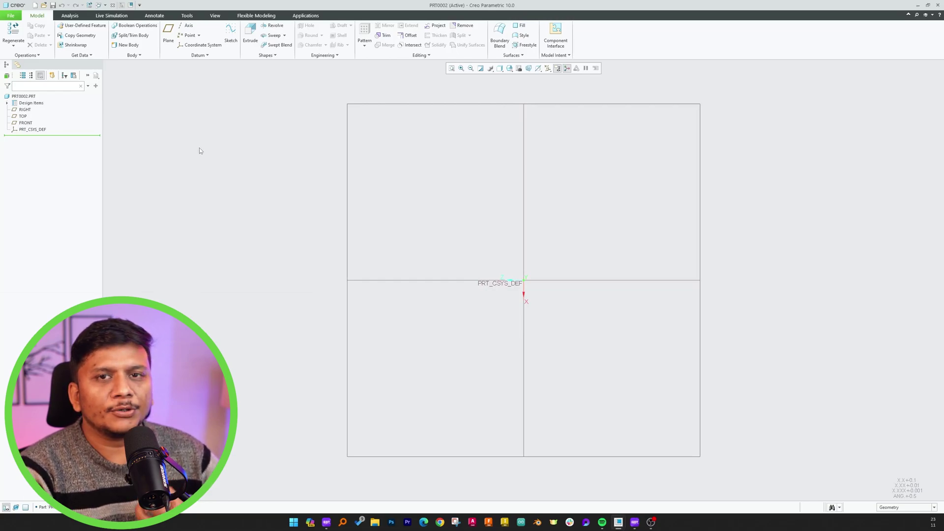
{"action": "key", "text": "ctrl+d"}
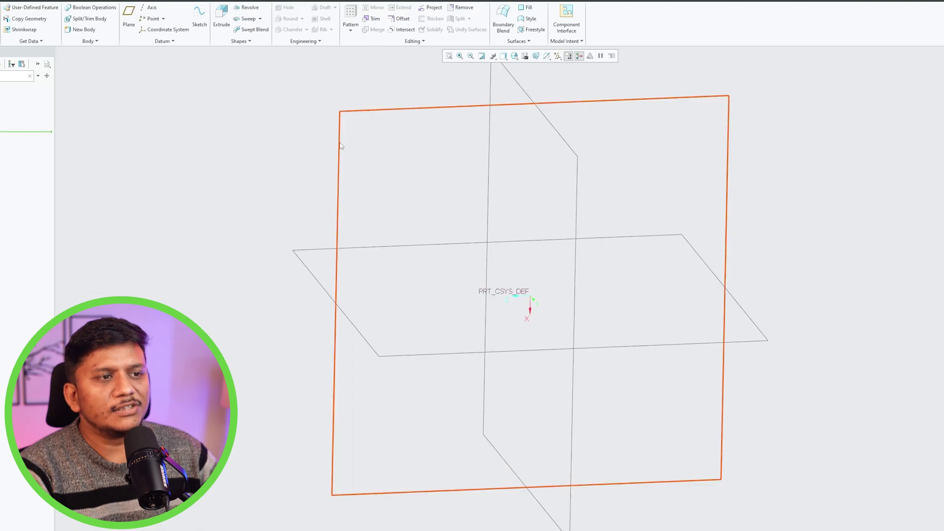
{"action": "left_click", "coordinate": [341, 145]}
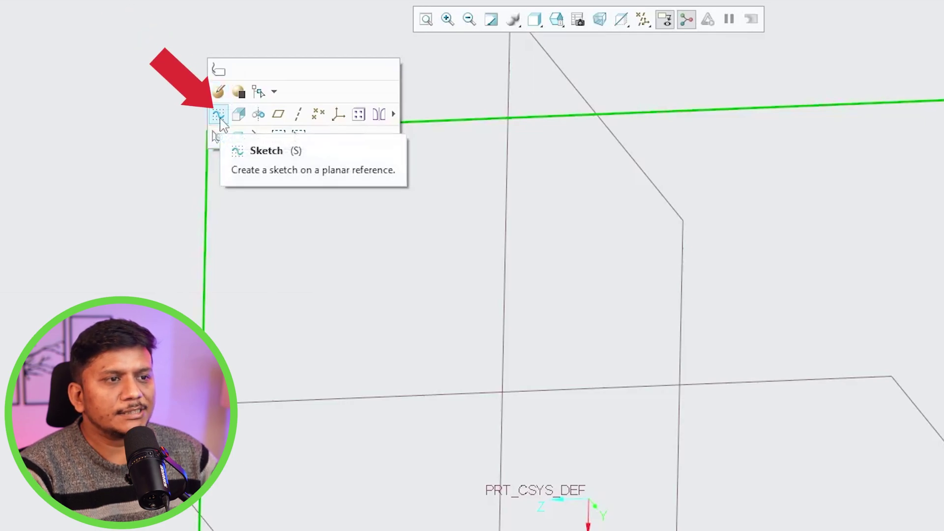
{"action": "left_click", "coordinate": [219, 115]}
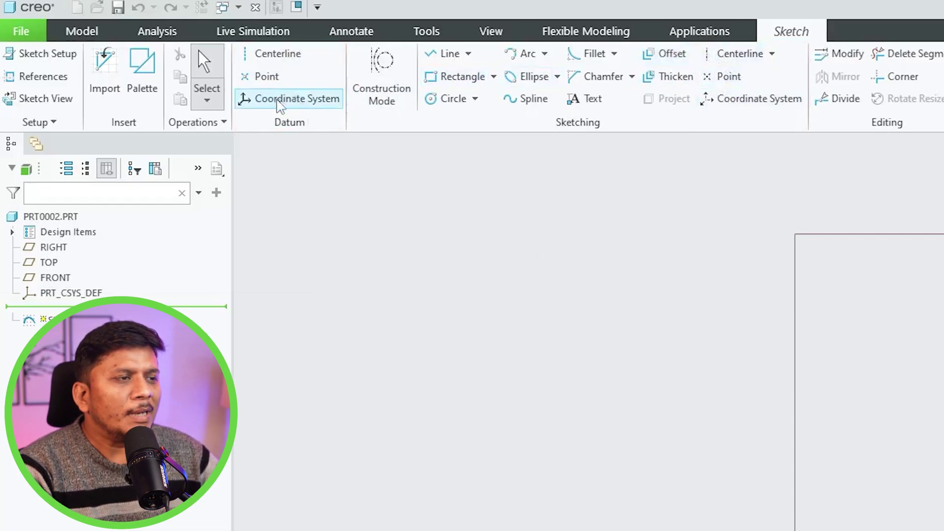
- Draw a geometry centerline from the sketch origin at a 69.30° angle
{"action": "left_click", "coordinate": [268, 53]}
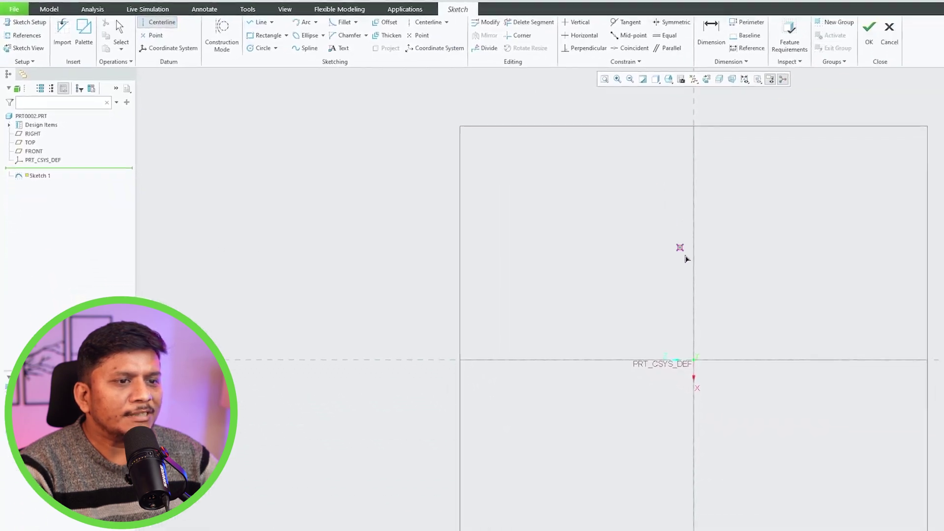
{"action": "left_click", "coordinate": [693, 360]}
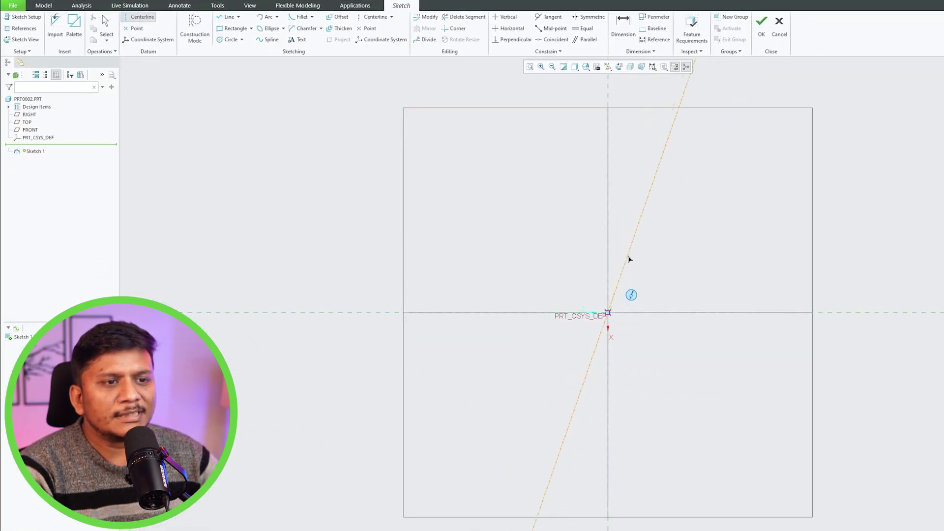
{"action": "left_click", "coordinate": [629, 258]}
{"action": "middle_click", "coordinate": [713, 190]}
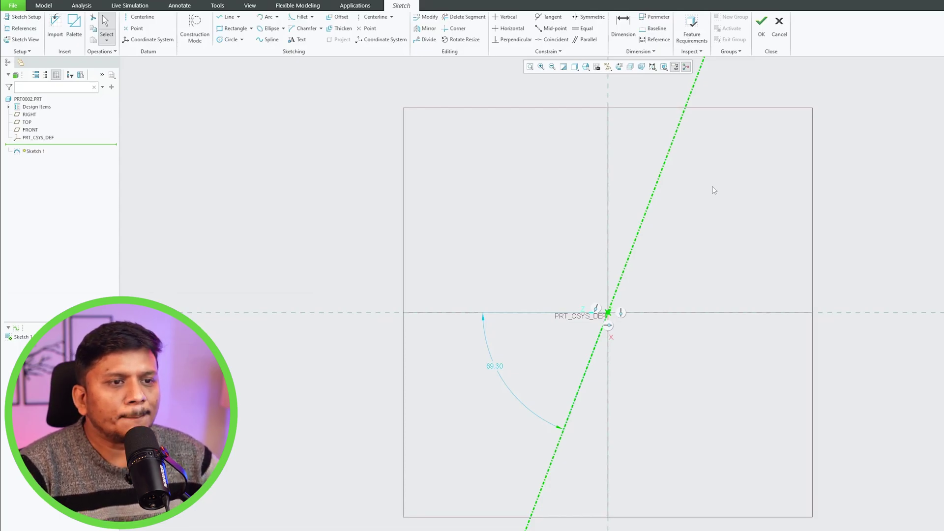
{"action": "scroll", "coordinate": [615, 264], "scroll_direction": "up", "scroll_amount": 5}
{"action": "scroll", "coordinate": [615, 268], "scroll_direction": "down", "scroll_amount": 6}
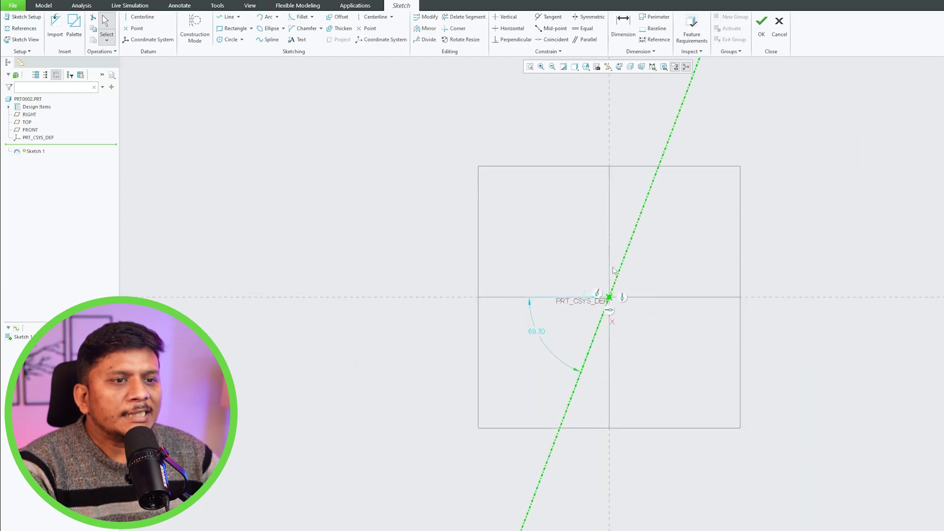
{"action": "scroll", "coordinate": [604, 301], "scroll_direction": "up", "scroll_amount": 5}
{"action": "middle_click_drag", "start_coordinate": [604, 302], "coordinate": [592, 200], "text": "shift"}
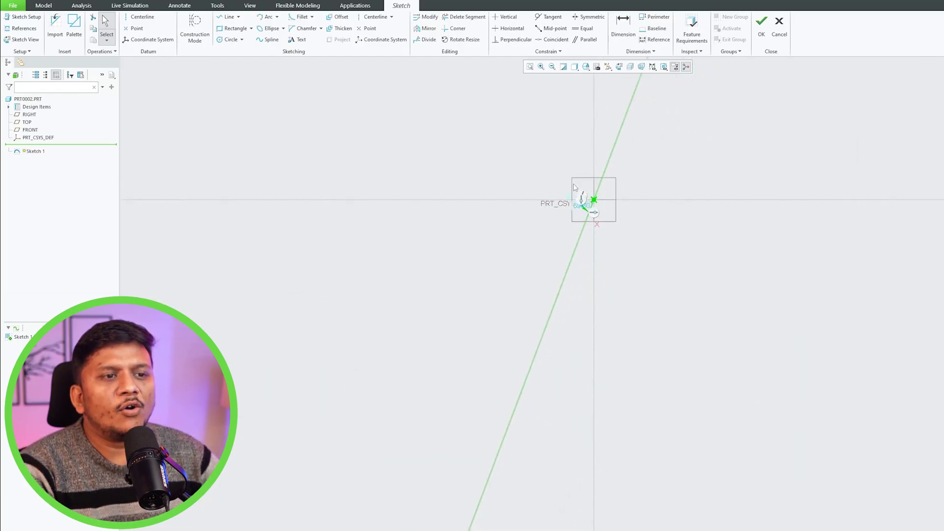
{"action": "scroll", "coordinate": [588, 172], "scroll_direction": "up", "scroll_amount": 3}
{"action": "scroll", "coordinate": [578, 332], "scroll_direction": "down", "scroll_amount": 4}
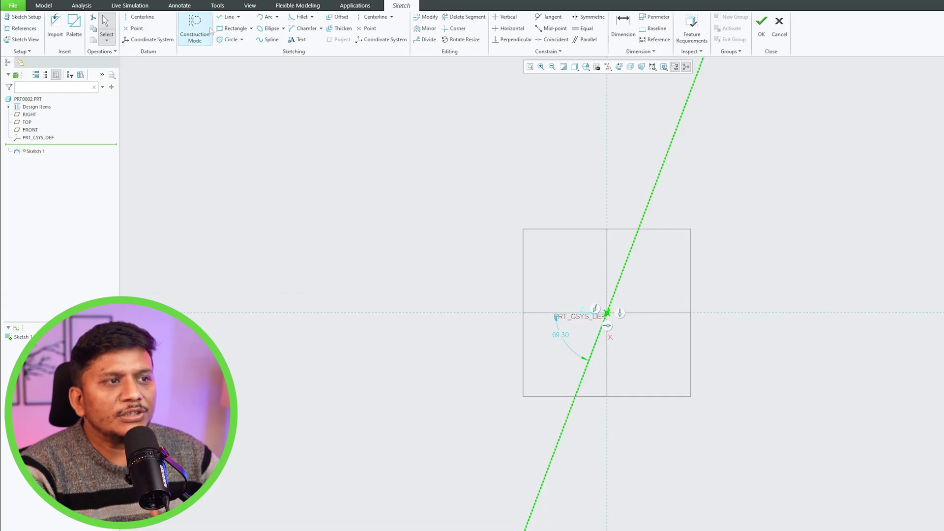
- Draw a 172.62 × 142.77 rectangle above and left of the origin
{"action": "left_click", "coordinate": [231, 28]}
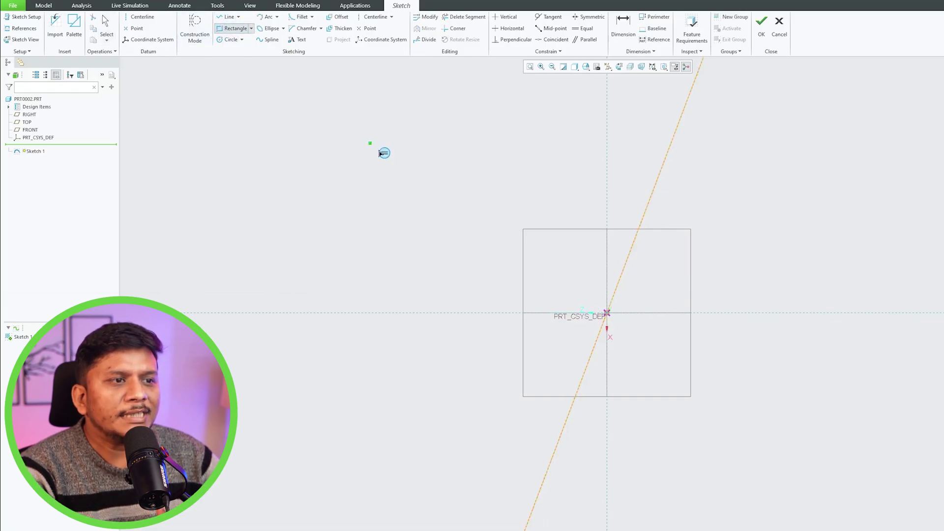
{"action": "left_click", "coordinate": [369, 143]}
{"action": "middle_click", "coordinate": [489, 192]}
{"action": "left_click", "coordinate": [428, 146]}
{"action": "left_click", "coordinate": [485, 193]}
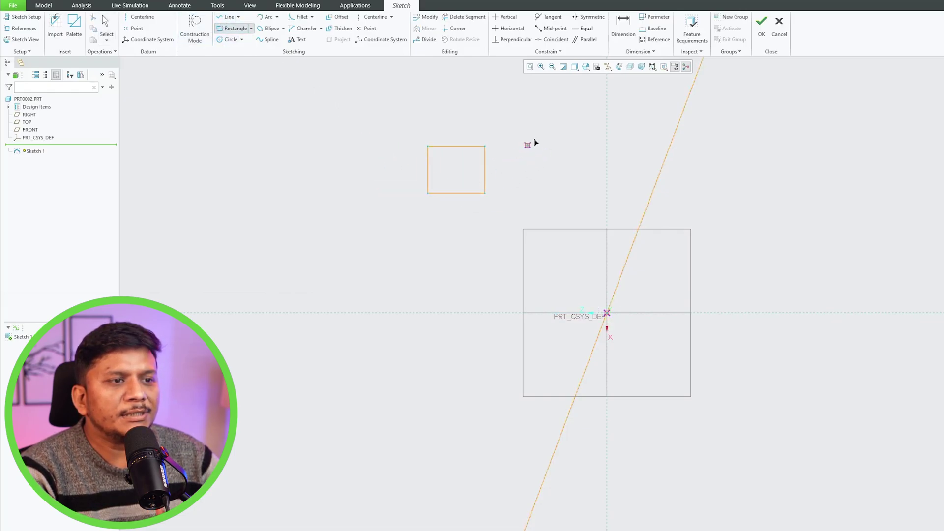
{"action": "middle_click", "coordinate": [541, 135]}
- Mirror the rectangle across the 69.30° centerline
{"action": "left_click_drag", "start_coordinate": [398, 101], "coordinate": [520, 228]}
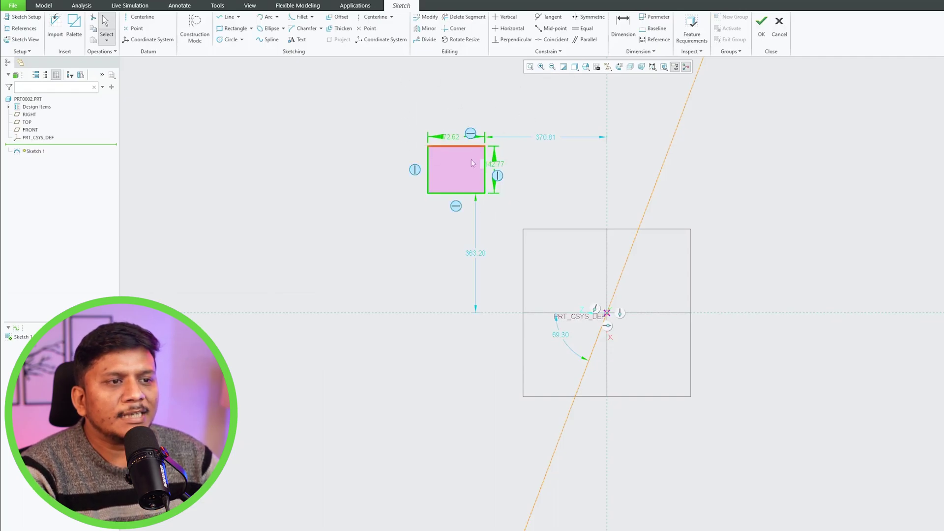
{"action": "left_click", "coordinate": [424, 28]}
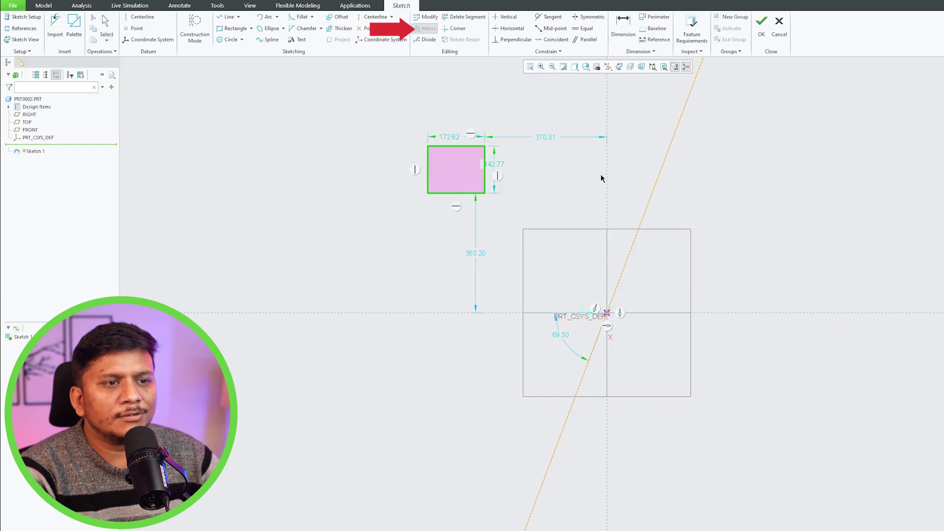
{"action": "left_click", "coordinate": [653, 195]}
{"action": "left_click", "coordinate": [718, 171]}
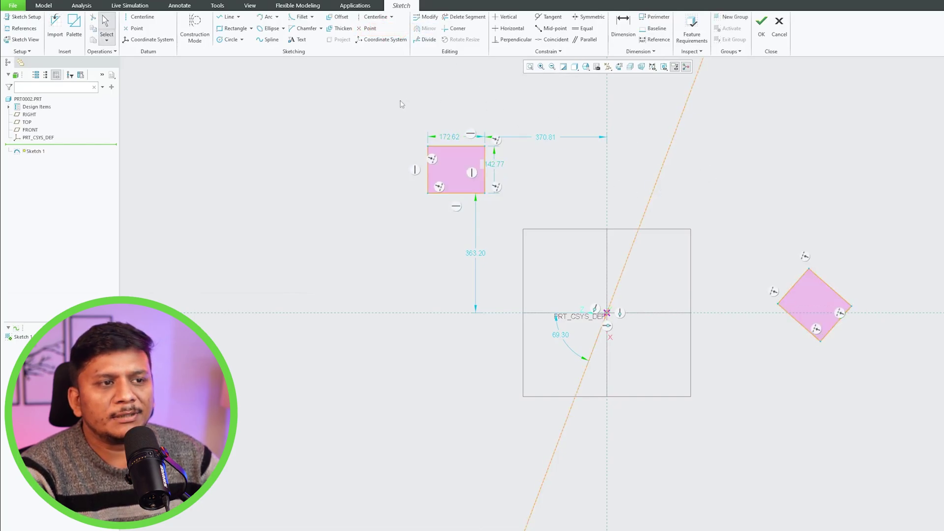
{"action": "left_click_drag", "start_coordinate": [401, 104], "coordinate": [560, 216]}
{"action": "left_click_drag", "start_coordinate": [765, 199], "coordinate": [893, 356]}
{"action": "left_click", "coordinate": [906, 326]}
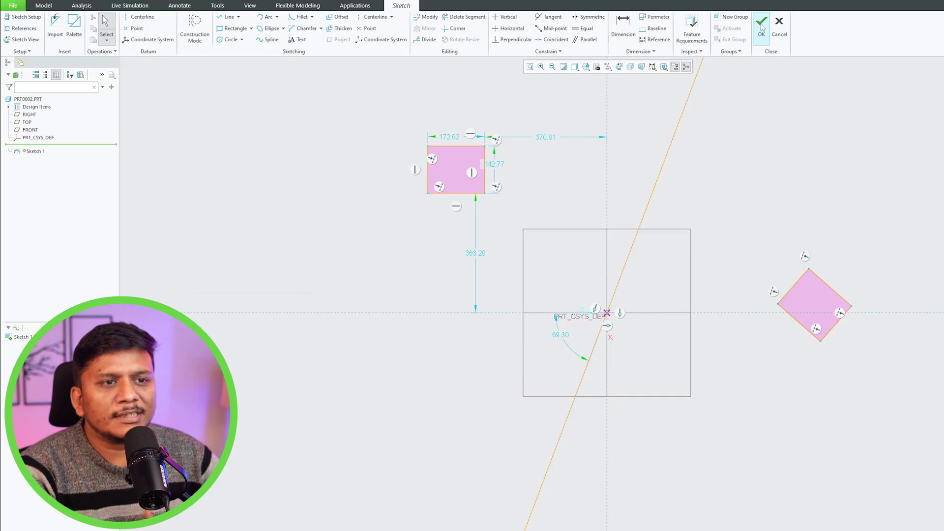
- Finish Sketch 1 and orbit the default 3D view to inspect both rectangles on FRONT
{"action": "left_click", "coordinate": [761, 25]}
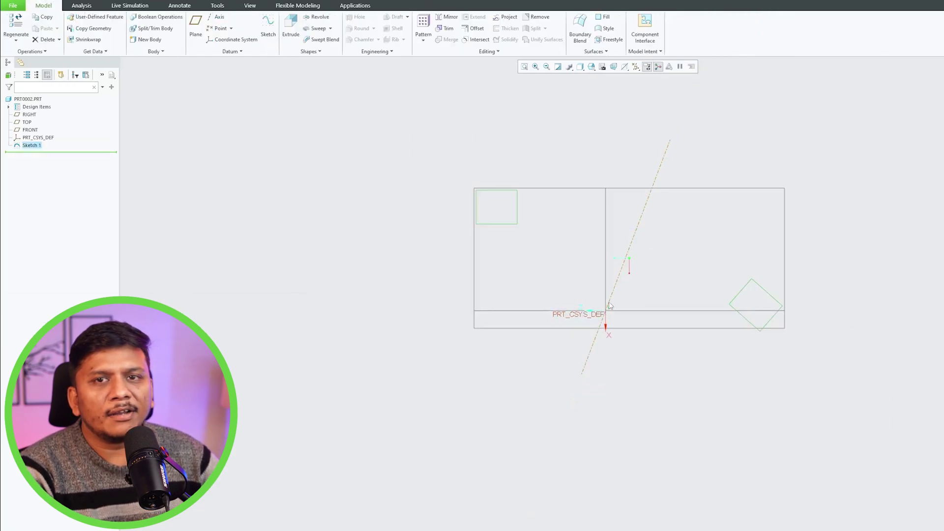
{"action": "left_click", "coordinate": [639, 255]}
{"action": "key", "text": "ctrl+d"}
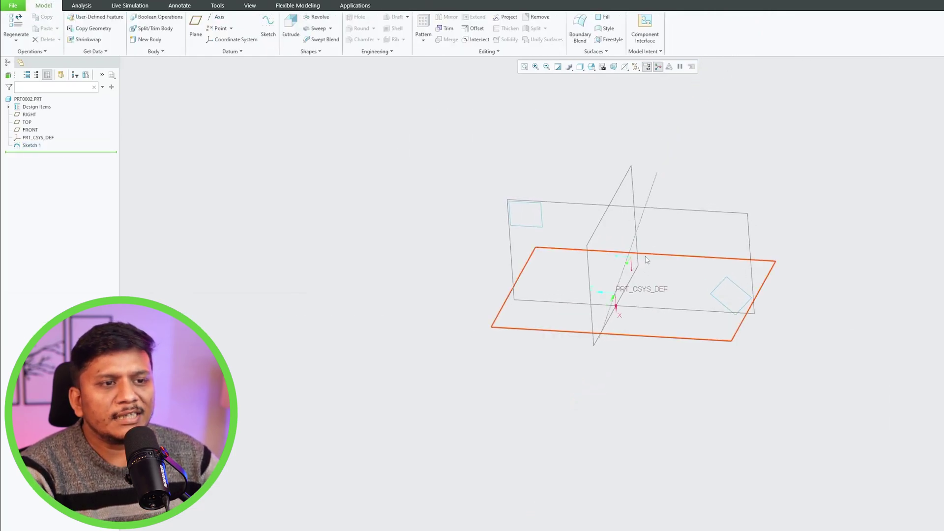
{"action": "middle_click_drag", "start_coordinate": [647, 260], "coordinate": [550, 125]}
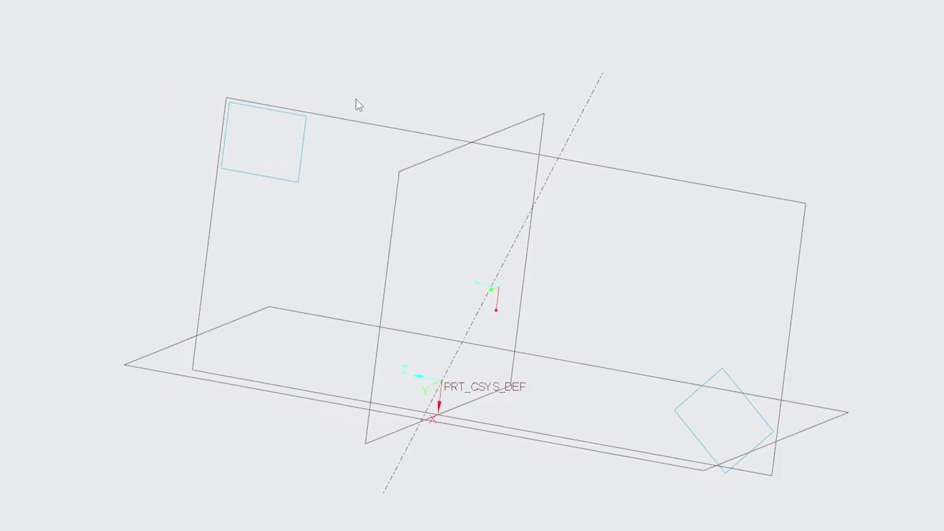
{"action": "middle_click_drag", "start_coordinate": [414, 114], "coordinate": [610, 176]}
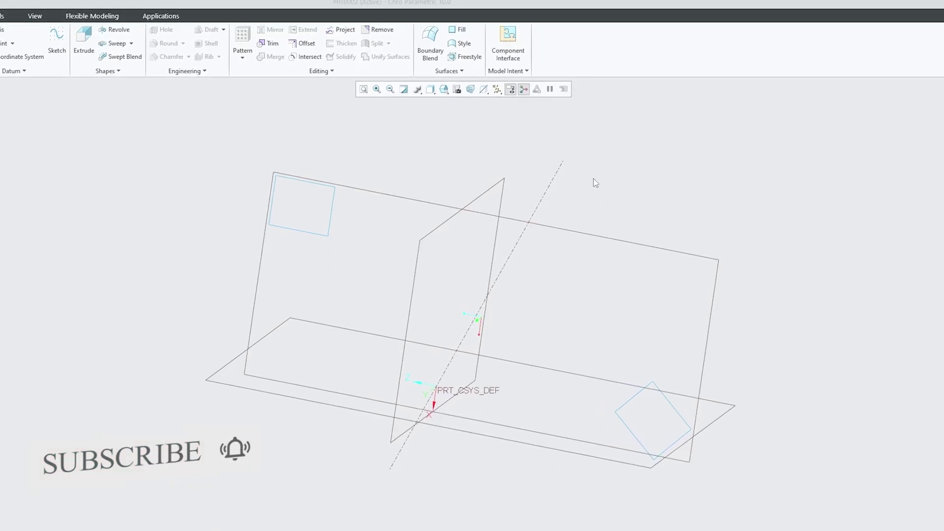
{"action": "middle_click_drag", "start_coordinate": [566, 228], "coordinate": [568, 251]}
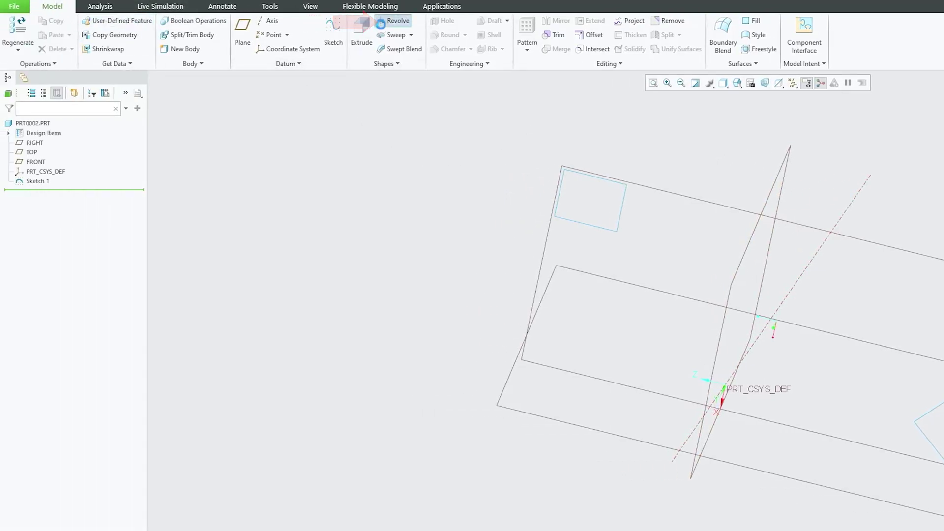
- Start a Revolve feature with a new internal sketch on the chosen plane
{"action": "left_click", "coordinate": [381, 24]}
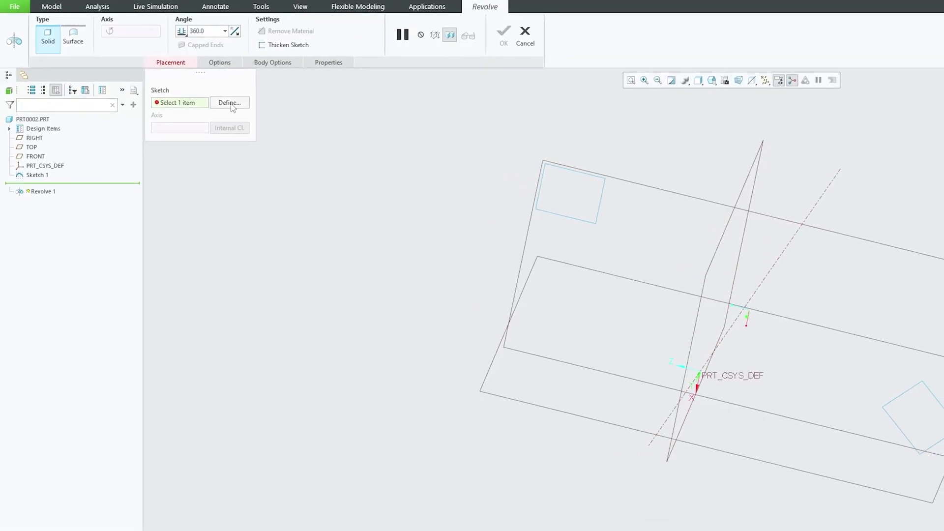
{"action": "left_click", "coordinate": [230, 102]}
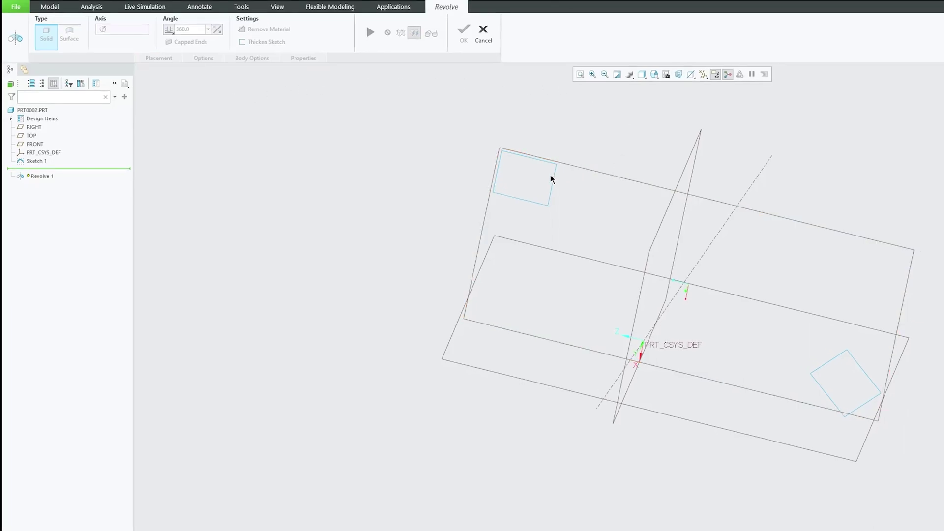
{"action": "left_click", "coordinate": [569, 167]}
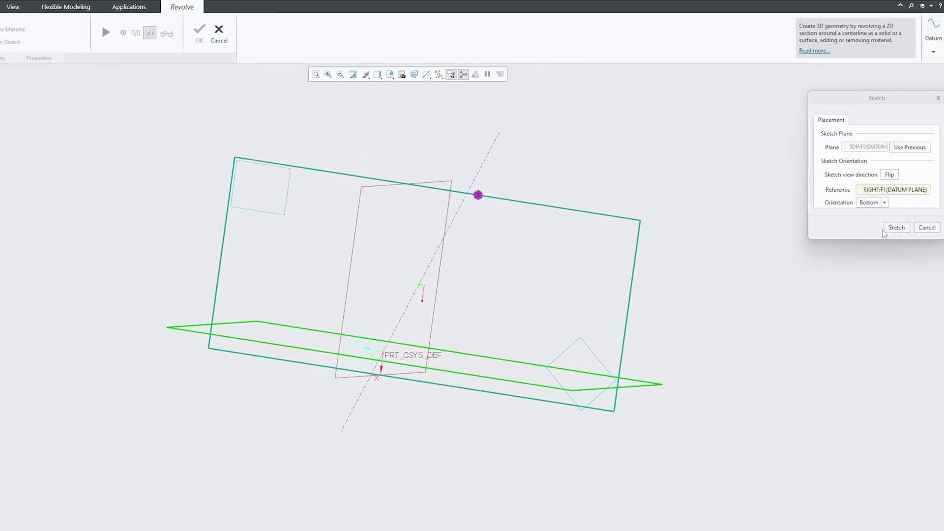
{"action": "left_click", "coordinate": [887, 230]}
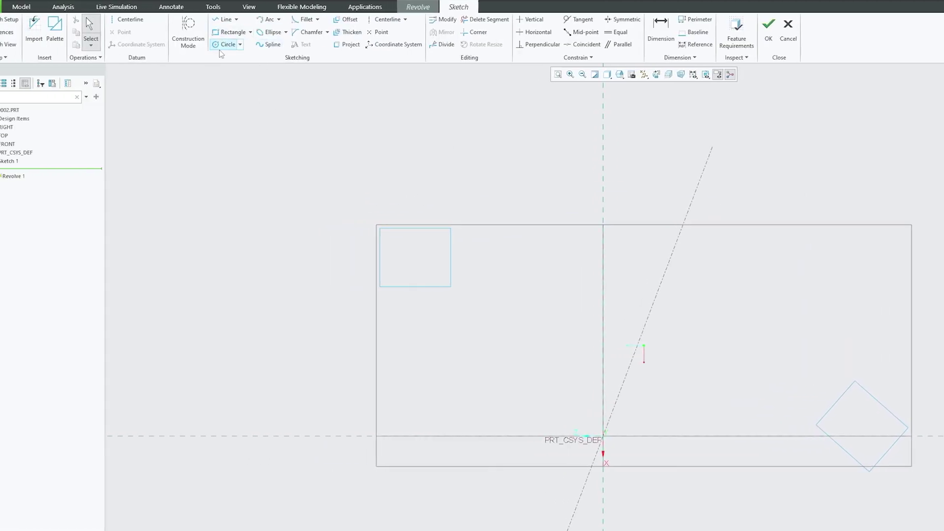
- Draw a circle inside the upper-left square, tangent to the square's top edge
{"action": "left_click", "coordinate": [219, 47]}
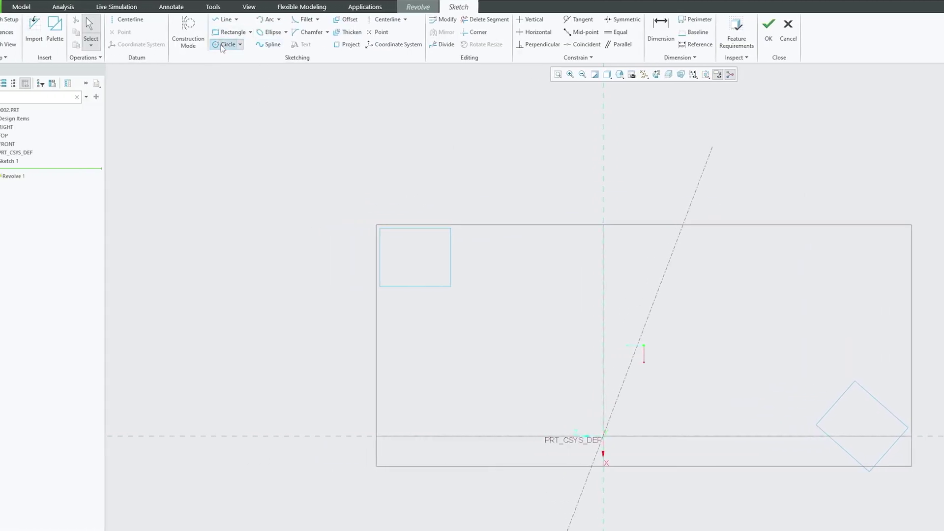
{"action": "left_click", "coordinate": [414, 256]}
{"action": "left_click", "coordinate": [436, 280]}
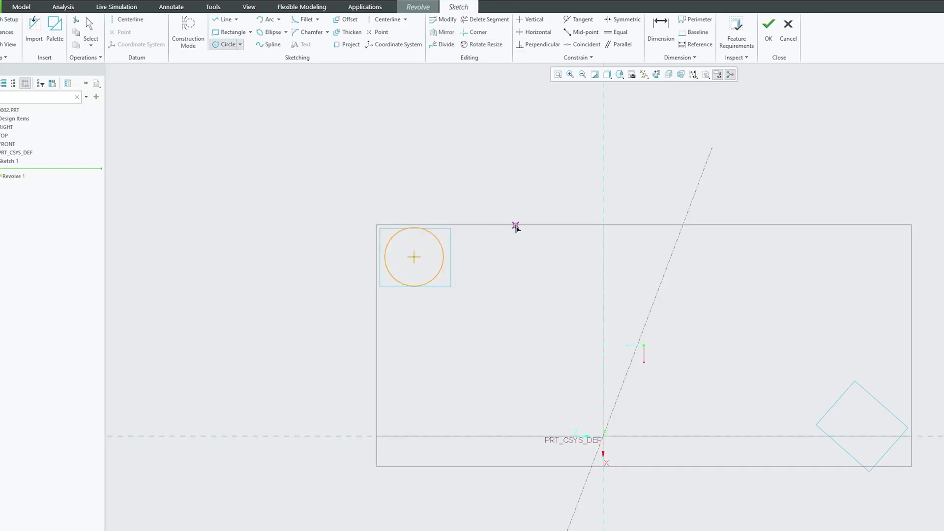
{"action": "middle_click", "coordinate": [516, 227]}
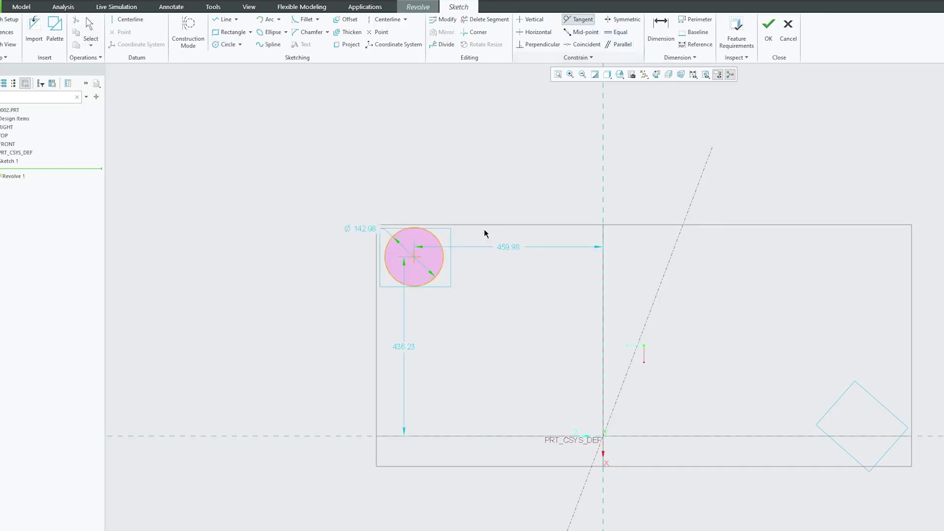
{"action": "left_click_drag", "start_coordinate": [430, 281], "coordinate": [438, 294]}
{"action": "left_click", "coordinate": [427, 232]}
{"action": "left_click", "coordinate": [427, 226]}
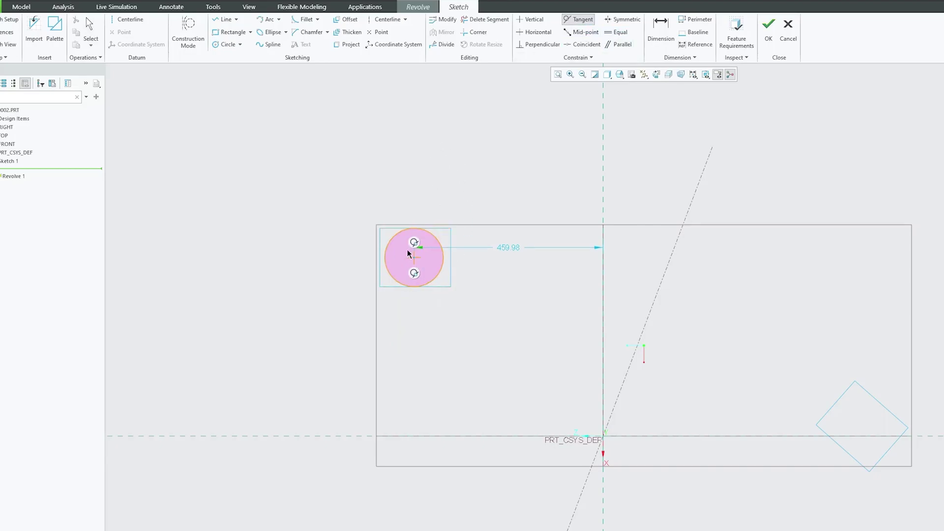
{"action": "middle_click", "coordinate": [496, 231]}
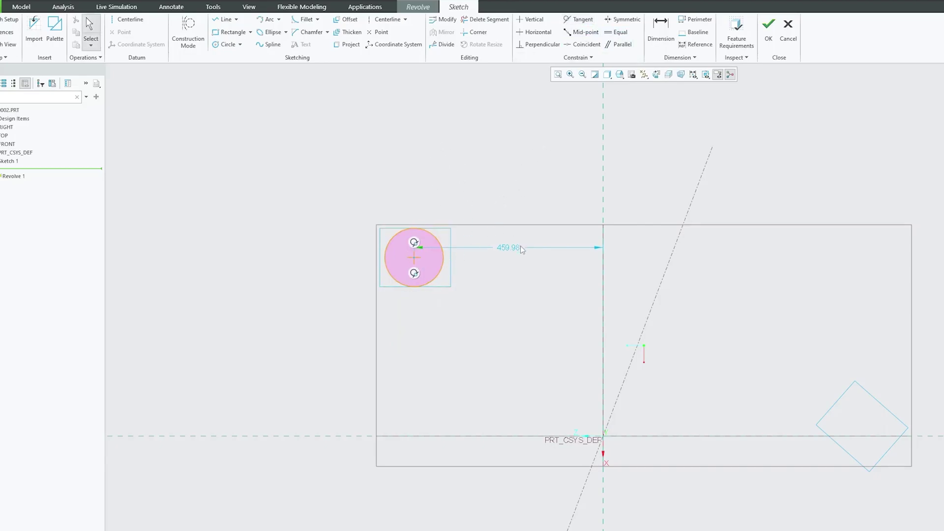
- Set the circle's horizontal dimension to 460 and accept the revolve sketch
{"action": "double_click", "coordinate": [511, 247]}
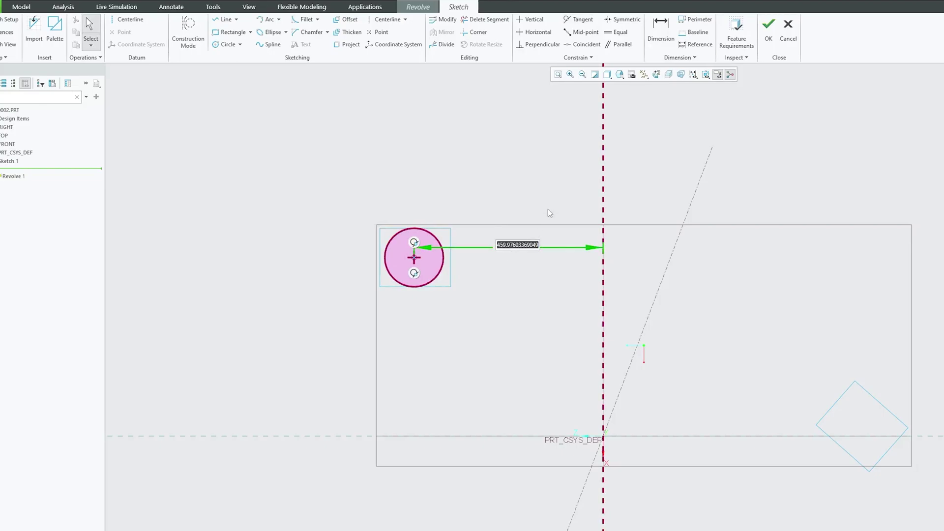
{"action": "type", "text": "460"}
{"action": "key", "text": "Return"}
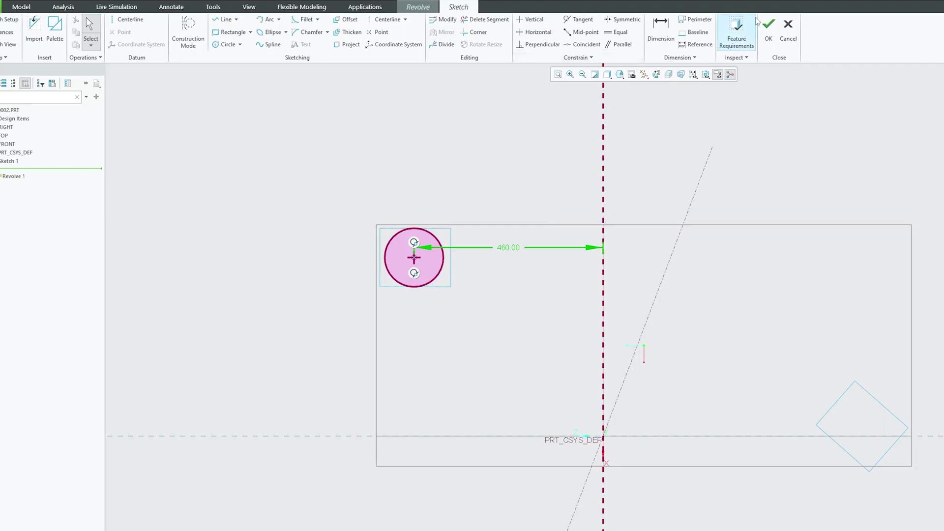
{"action": "left_click", "coordinate": [769, 30]}
{"action": "middle_click_drag", "start_coordinate": [529, 286], "coordinate": [762, 198]}
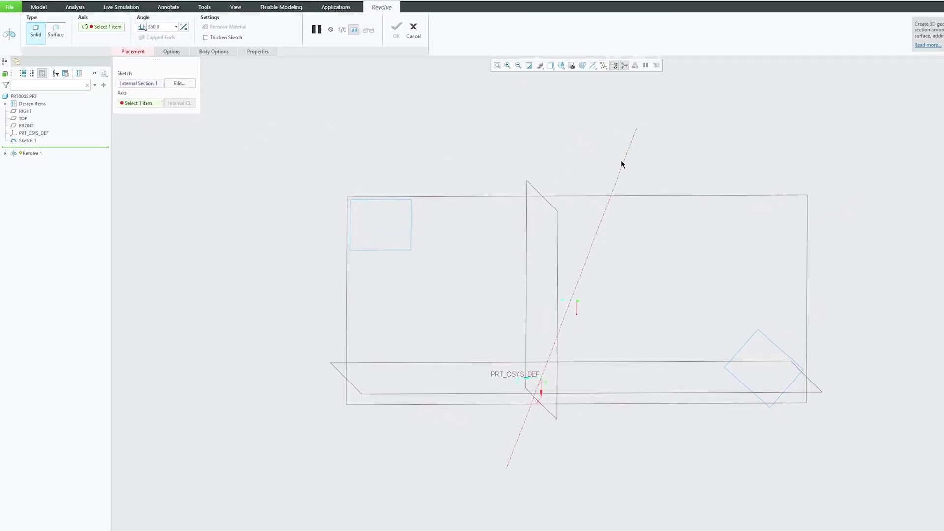
- Revolve the circle 360° around the slanted centerline into a ring, then select Sketch 1
{"action": "left_click", "coordinate": [623, 164]}
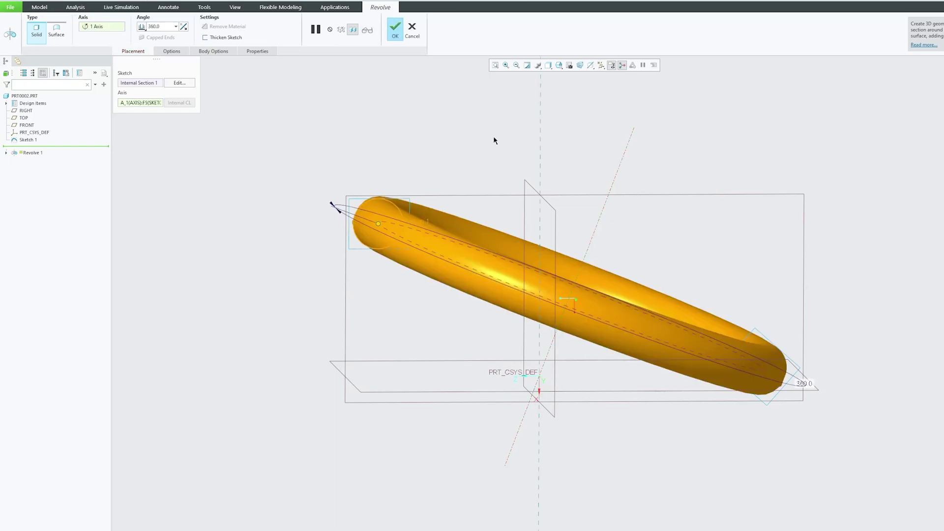
{"action": "left_click", "coordinate": [395, 29]}
{"action": "middle_click_drag", "start_coordinate": [430, 148], "coordinate": [408, 119]}
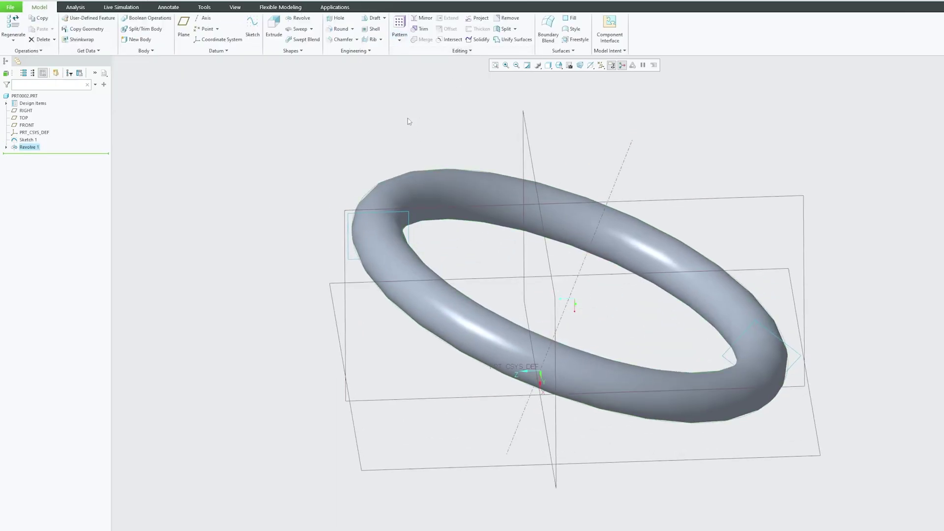
{"action": "left_click", "coordinate": [123, 159]}
{"action": "left_click", "coordinate": [36, 140]}
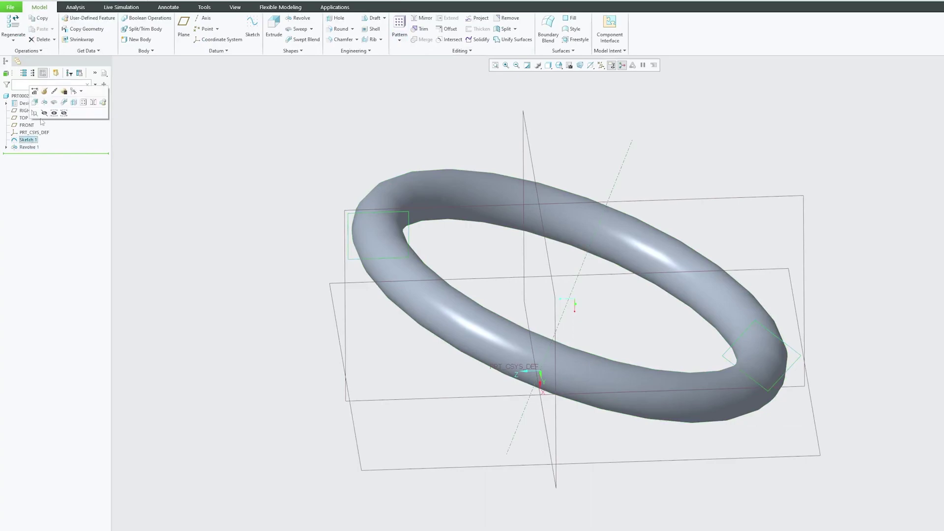
- Reopen Sketch 1's definition in the sketcher
{"action": "left_click", "coordinate": [44, 92]}
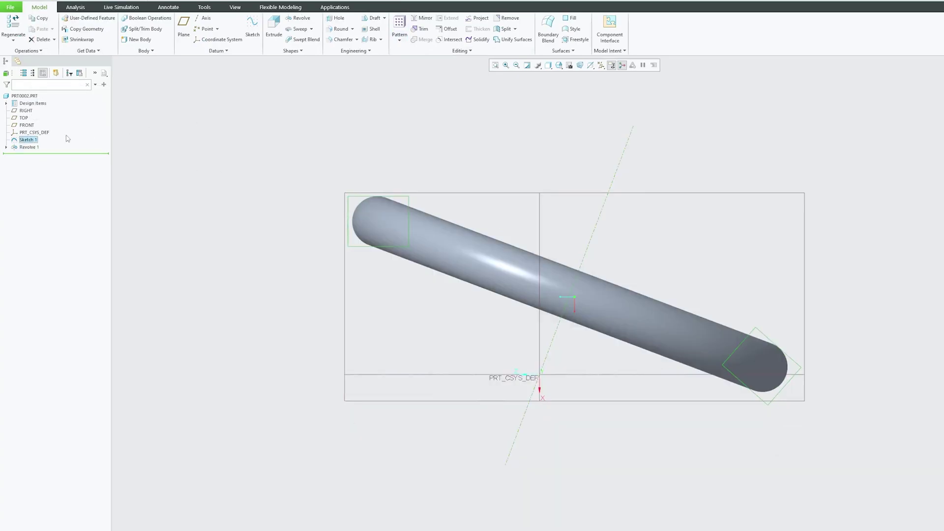
{"action": "double_click", "coordinate": [30, 141]}
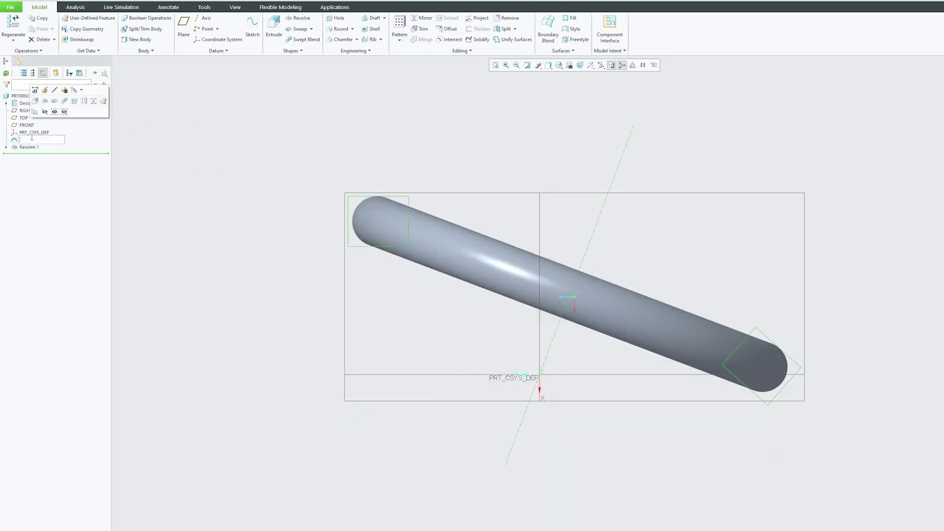
{"action": "left_click", "coordinate": [45, 91]}
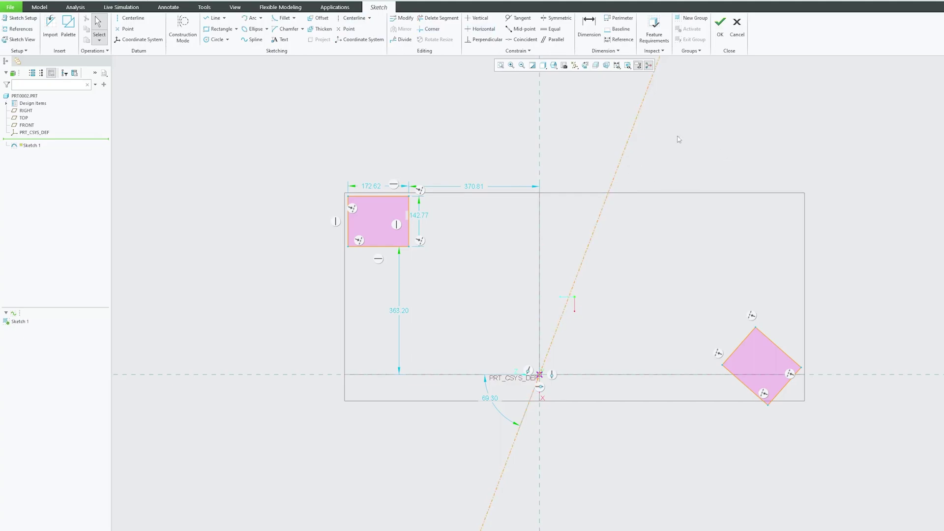
- Delete the geometry centerline and draw a construction centerline along the same slanted line
{"action": "left_click", "coordinate": [640, 128]}
{"action": "key", "text": "Delete"}
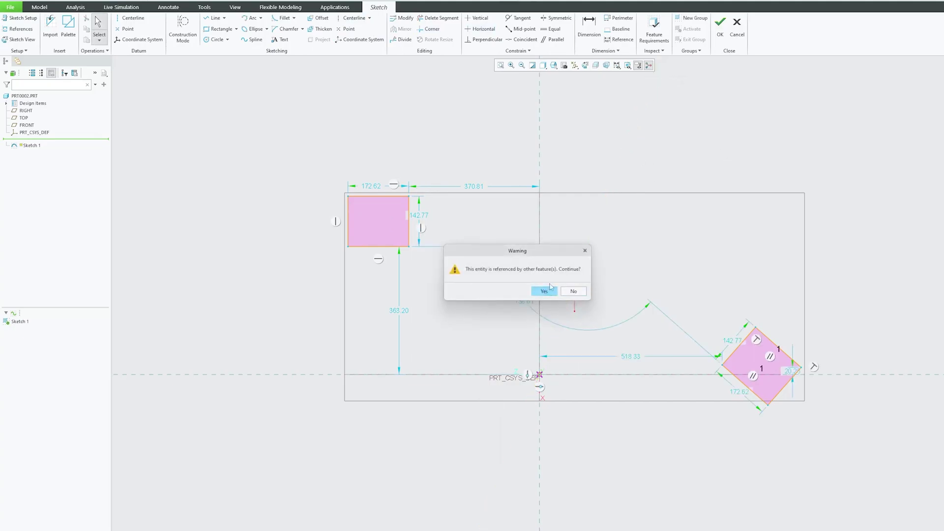
{"action": "left_click", "coordinate": [544, 291]}
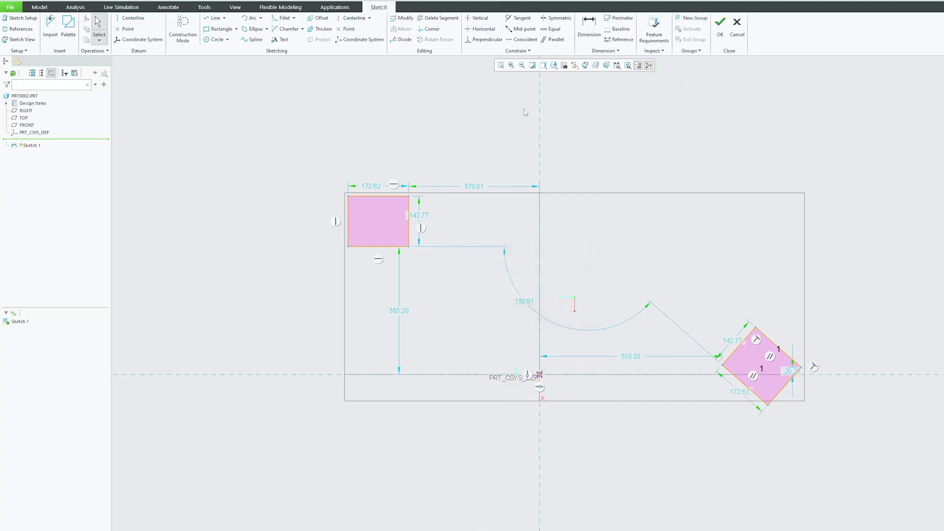
{"action": "left_click", "coordinate": [354, 18]}
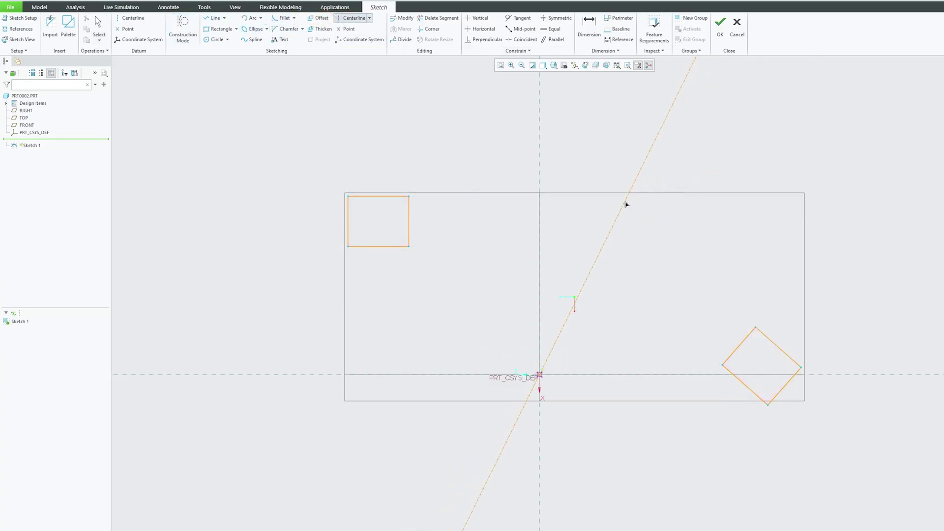
{"action": "left_click", "coordinate": [622, 196]}
{"action": "middle_click", "coordinate": [669, 150]}
- Accept the edited Sketch 1, then delete Revolve 1 from the model tree
{"action": "left_click", "coordinate": [720, 24]}
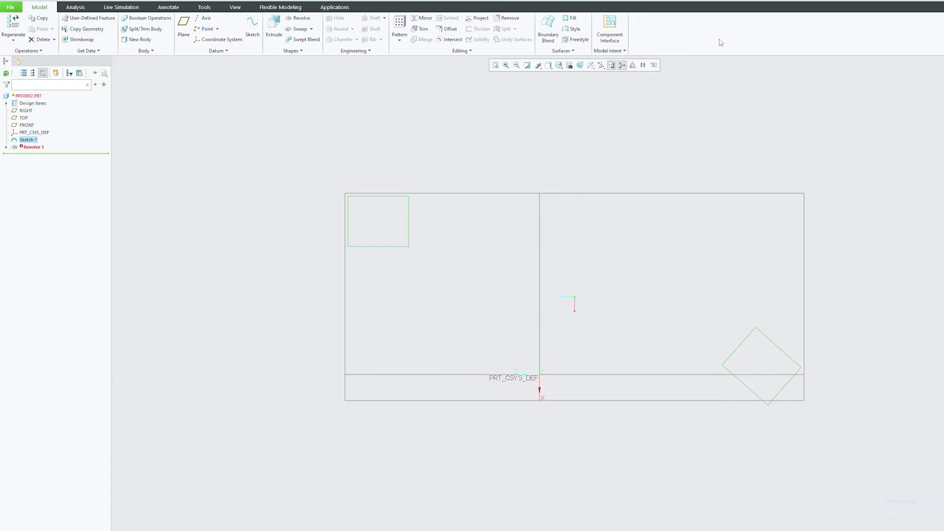
{"action": "left_click", "coordinate": [32, 147]}
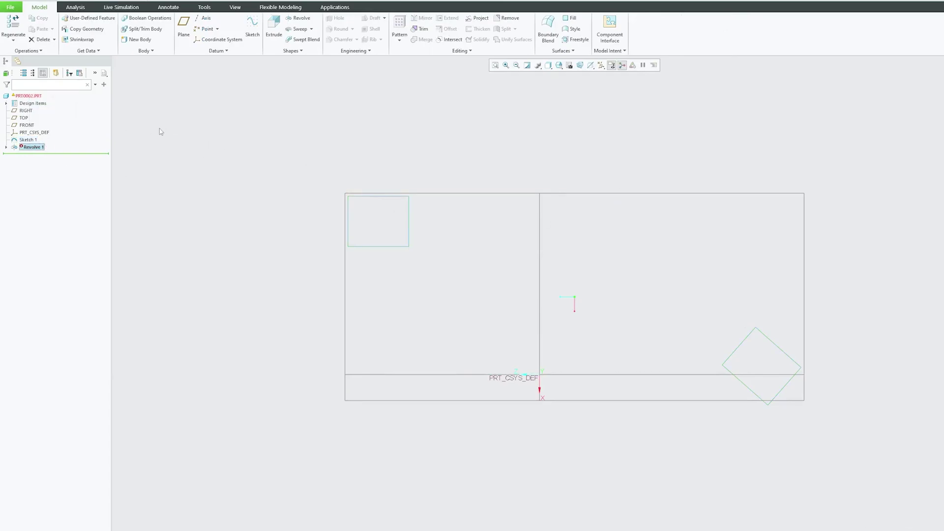
{"action": "right_click", "coordinate": [40, 148]}
{"action": "left_click", "coordinate": [56, 183]}
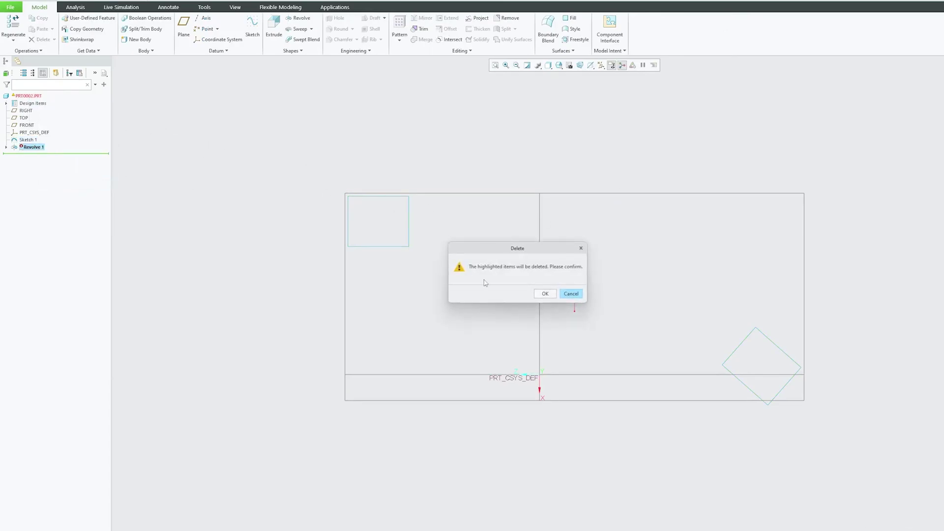
{"action": "left_click", "coordinate": [543, 294]}
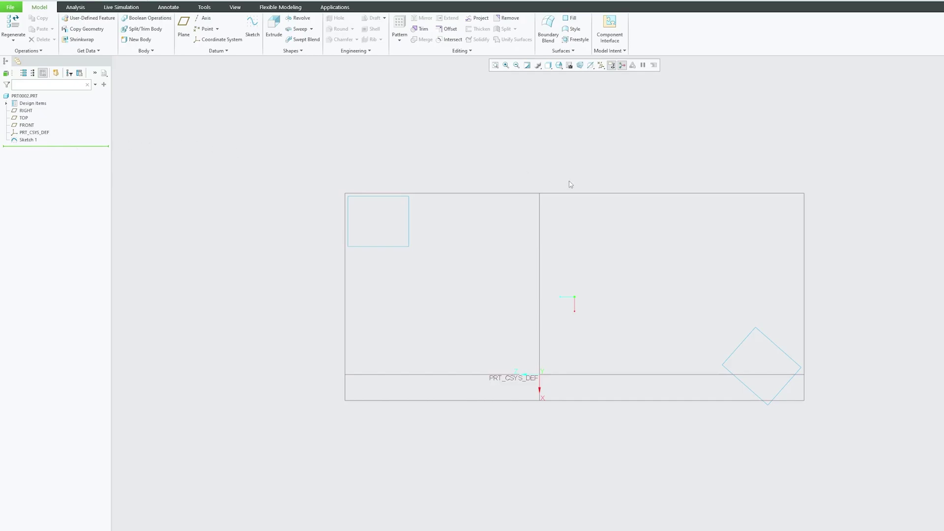
- Review Sketch 1's definition, return to the 3D view, and reselect Sketch 1
{"action": "key", "text": "ctrl+d"}
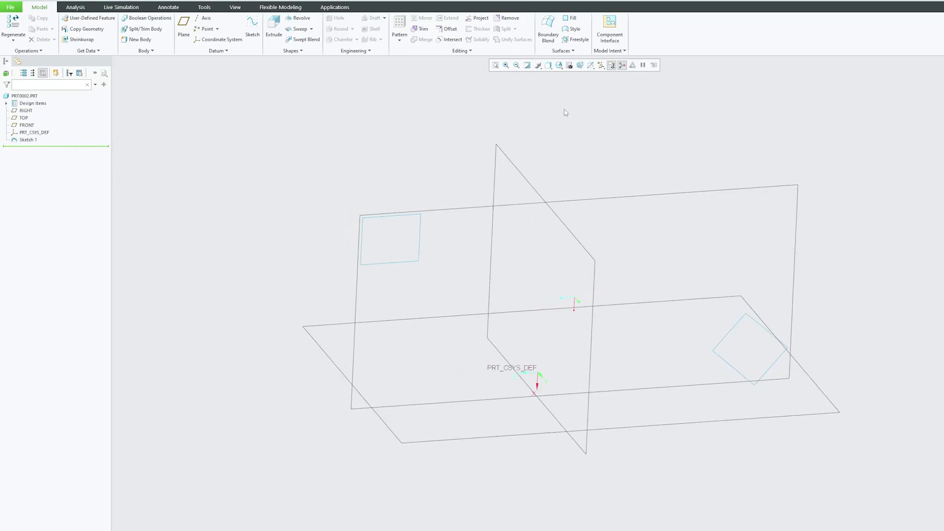
{"action": "left_click", "coordinate": [600, 66]}
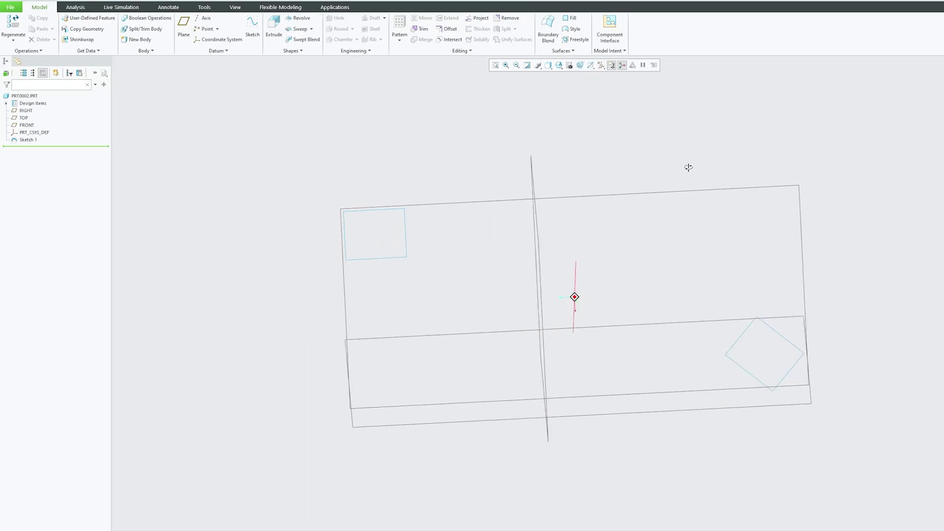
{"action": "left_click", "coordinate": [721, 24]}
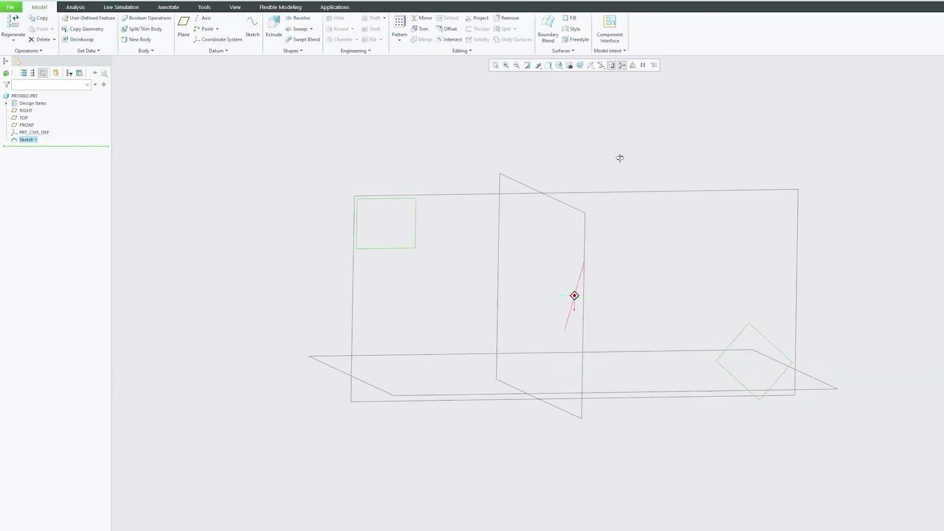
{"action": "left_click", "coordinate": [672, 148]}
{"action": "left_click", "coordinate": [33, 140]}
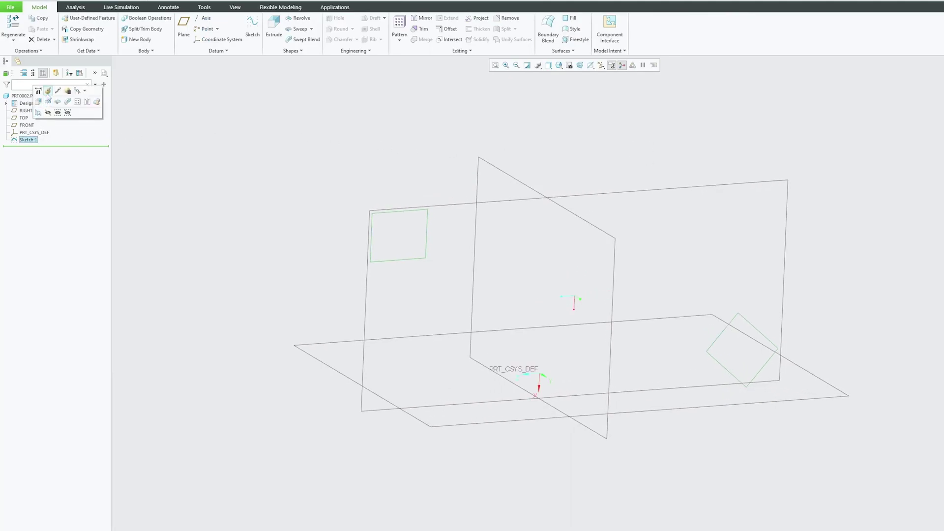
{"action": "left_click", "coordinate": [48, 91]}
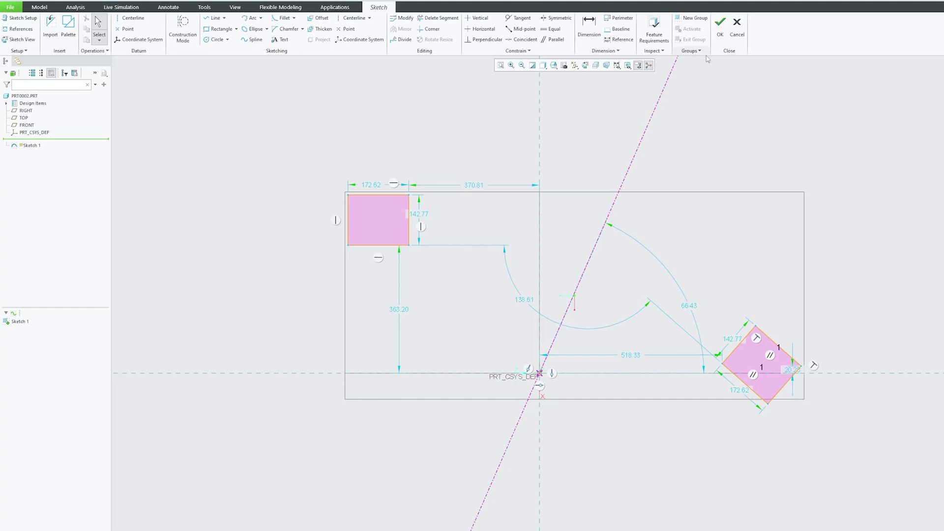
{"action": "left_click", "coordinate": [720, 27]}
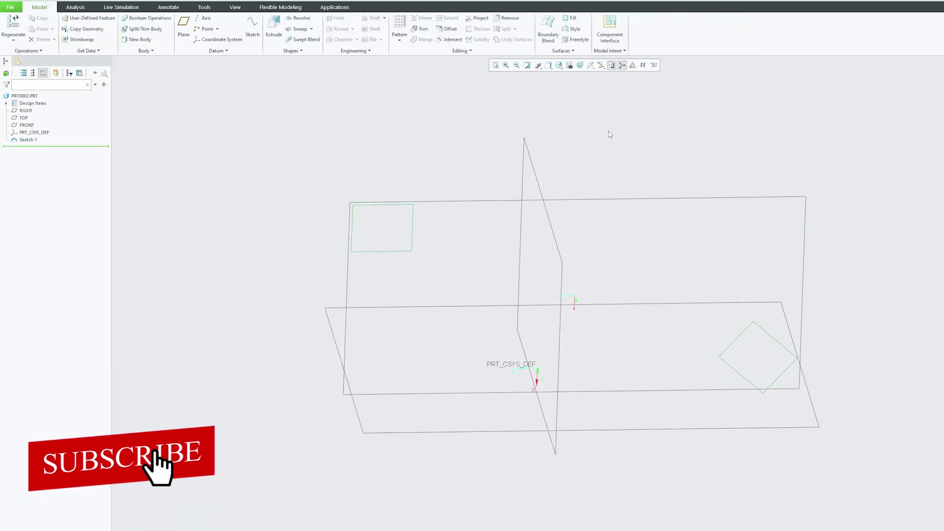
{"action": "middle_click_drag", "start_coordinate": [665, 198], "coordinate": [640, 184]}
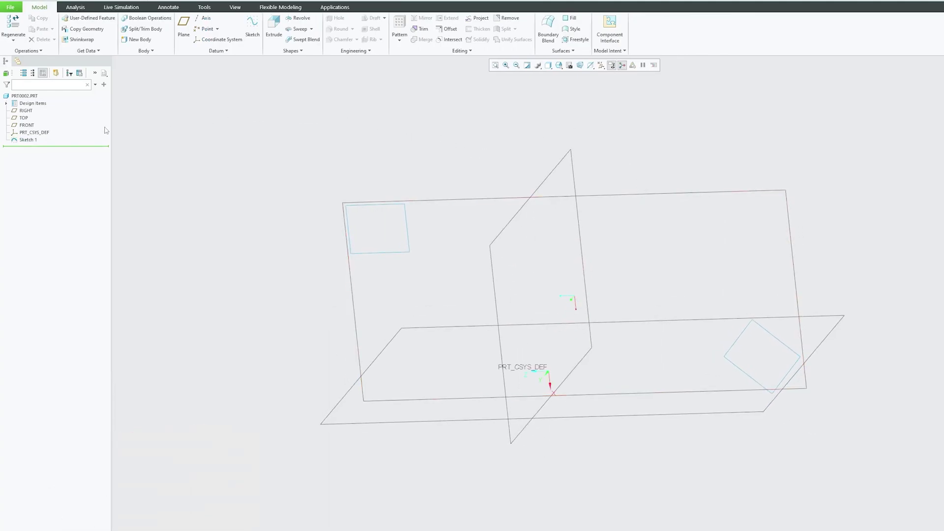
{"action": "left_click", "coordinate": [28, 140]}
- Reopen Sketch 1 and place a datum point up and left of the rectangle
{"action": "left_click", "coordinate": [20, 126]}
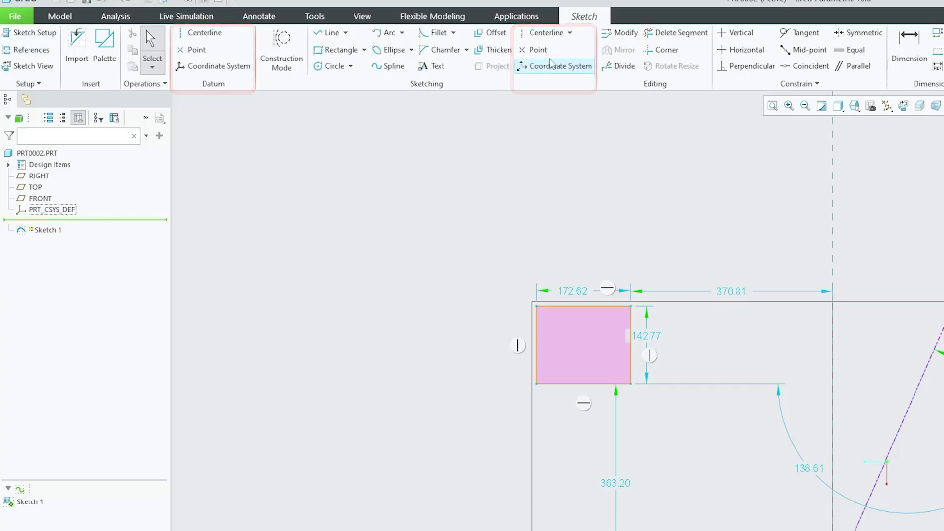
{"action": "left_click", "coordinate": [569, 33]}
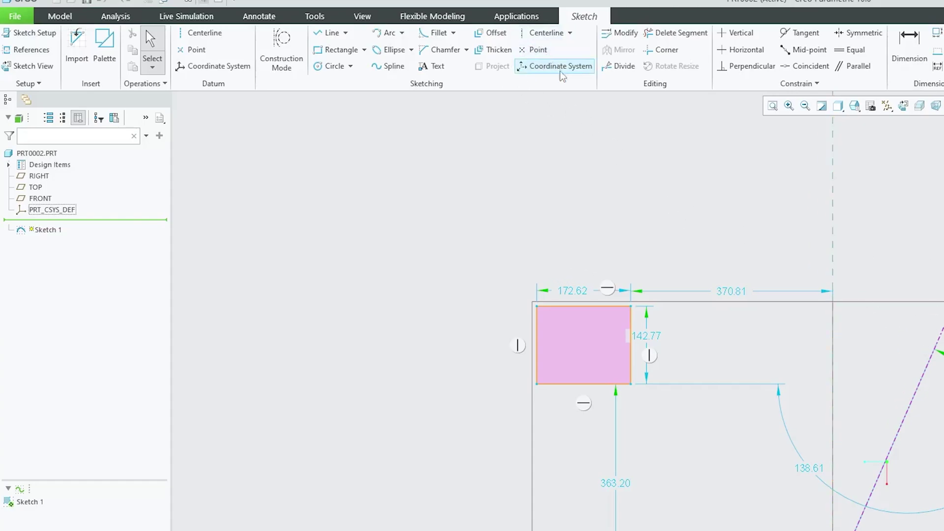
{"action": "left_click", "coordinate": [196, 50]}
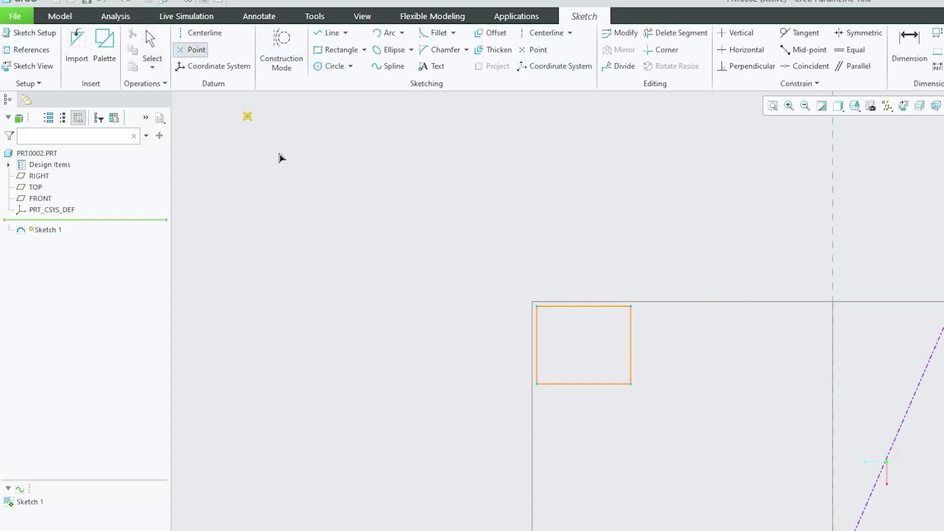
{"action": "left_click", "coordinate": [458, 238]}
{"action": "middle_click", "coordinate": [429, 202]}
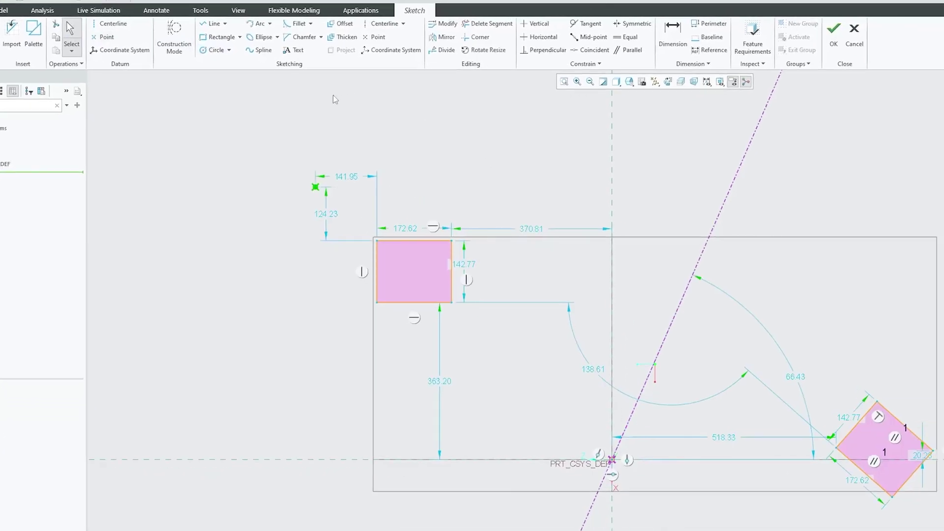
- Place datum coordinate system CS0 to the left of the rectangle
{"action": "left_click", "coordinate": [125, 50]}
{"action": "left_click", "coordinate": [236, 333]}
{"action": "middle_click", "coordinate": [324, 280]}
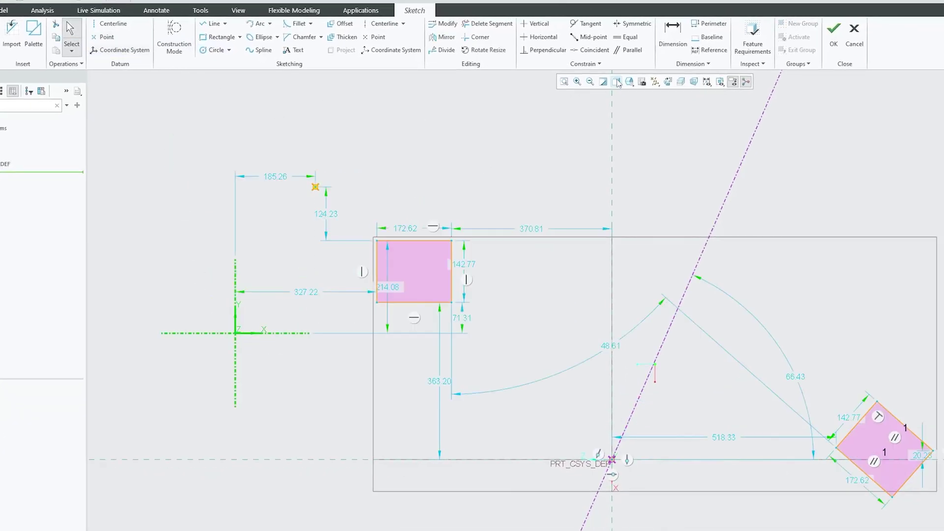
- Finish Sketch 1, orbit to a tilted view, and start a sketch on a datum plane
{"action": "left_click", "coordinate": [834, 35]}
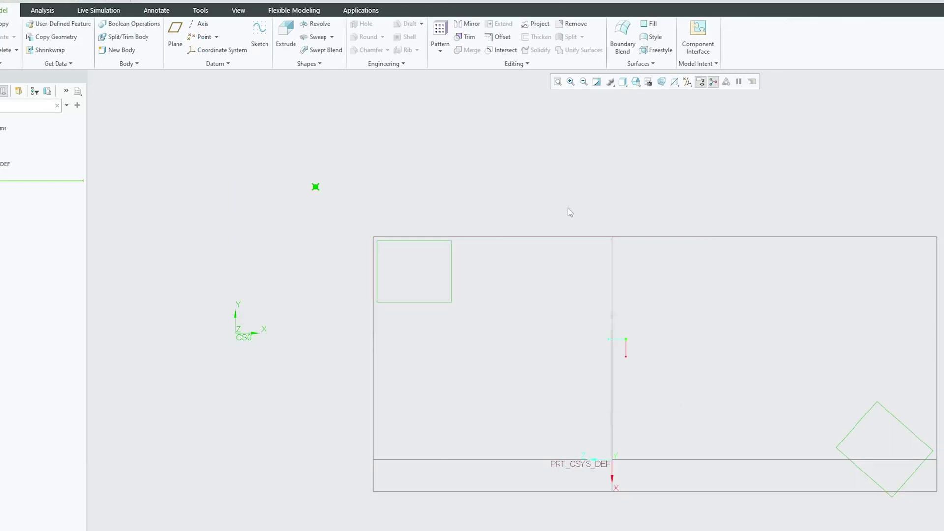
{"action": "mouse_move", "coordinate": [567, 212]}
{"action": "middle_mouse_down"}
{"action": "mouse_move", "coordinate": [540, 177]}
{"action": "mouse_move", "coordinate": [560, 211]}
{"action": "middle_mouse_up"}
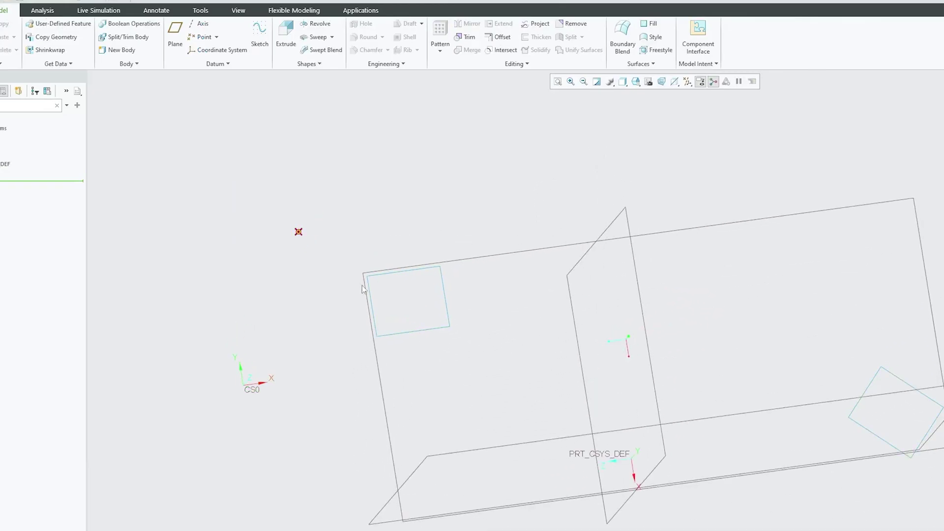
{"action": "mouse_move", "coordinate": [363, 289]}
{"action": "middle_mouse_down"}
{"action": "mouse_move", "coordinate": [385, 328]}
{"action": "mouse_move", "coordinate": [289, 261]}
{"action": "middle_mouse_up"}
{"action": "left_click", "coordinate": [442, 477]}
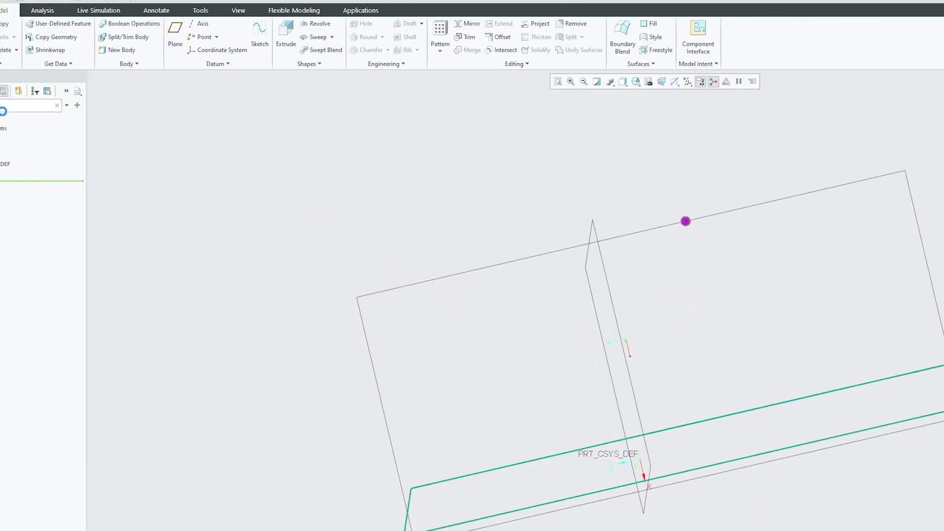
{"action": "left_click", "coordinate": [260, 34]}
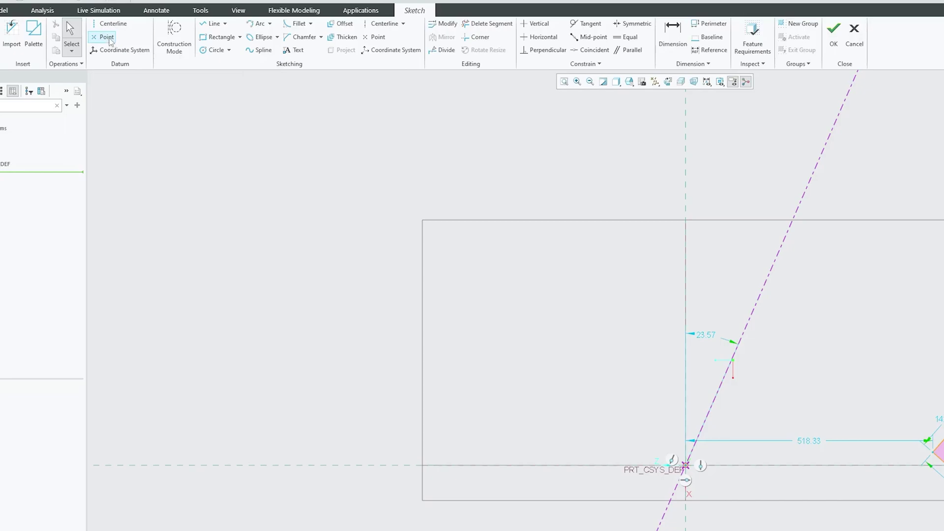
- Place a datum point and change its 378.37 and 387.37 distances to 350 each
{"action": "left_click", "coordinate": [107, 37]}
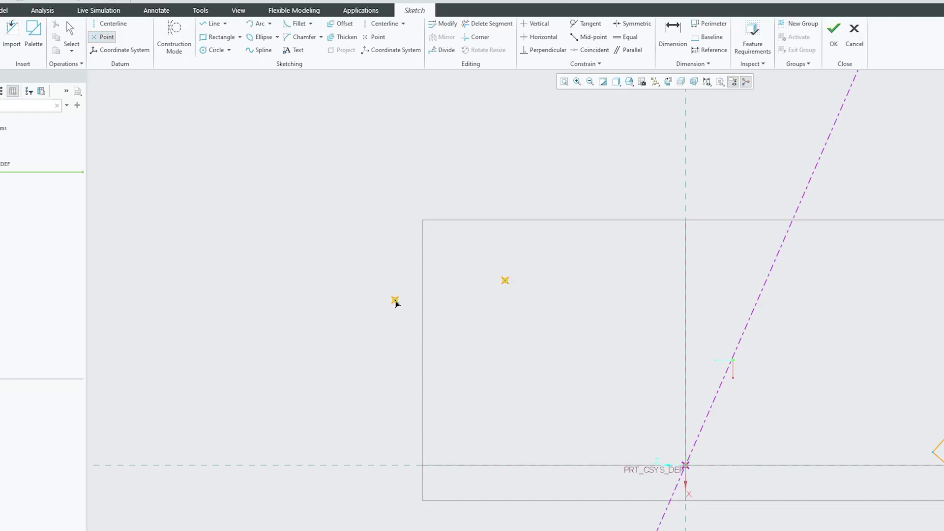
{"action": "middle_click", "coordinate": [297, 186]}
{"action": "double_click", "coordinate": [597, 273]}
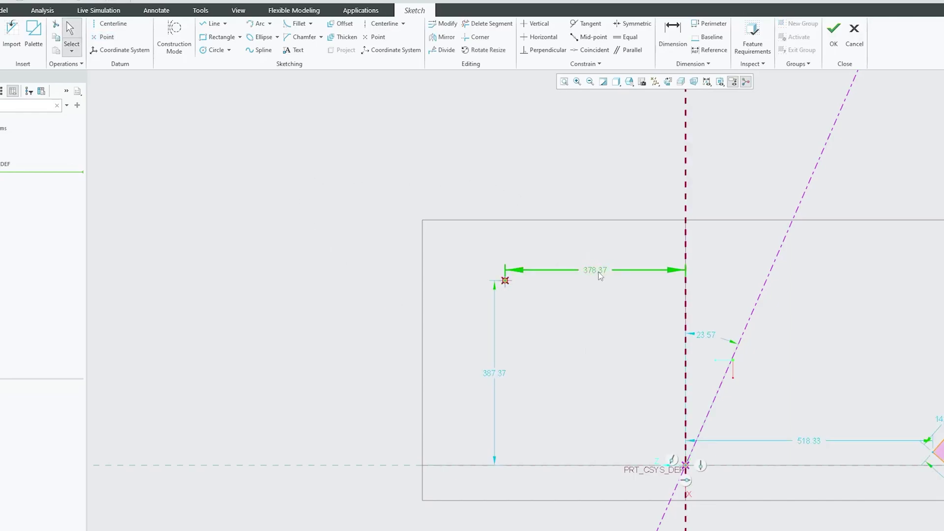
{"action": "type", "text": "350"}
{"action": "key", "text": "Return"}
{"action": "double_click", "coordinate": [505, 368]}
{"action": "type", "text": "3"}
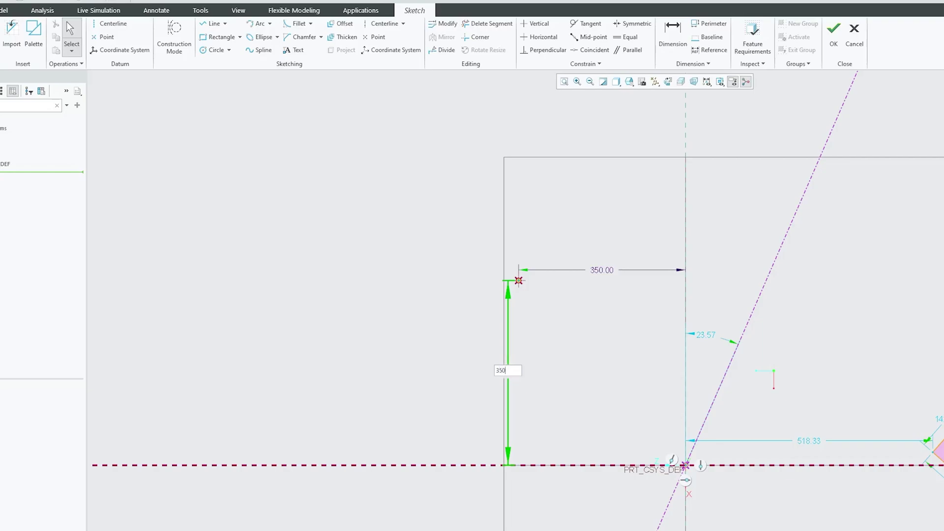
{"action": "type", "text": "50"}
{"action": "key", "text": "Return"}
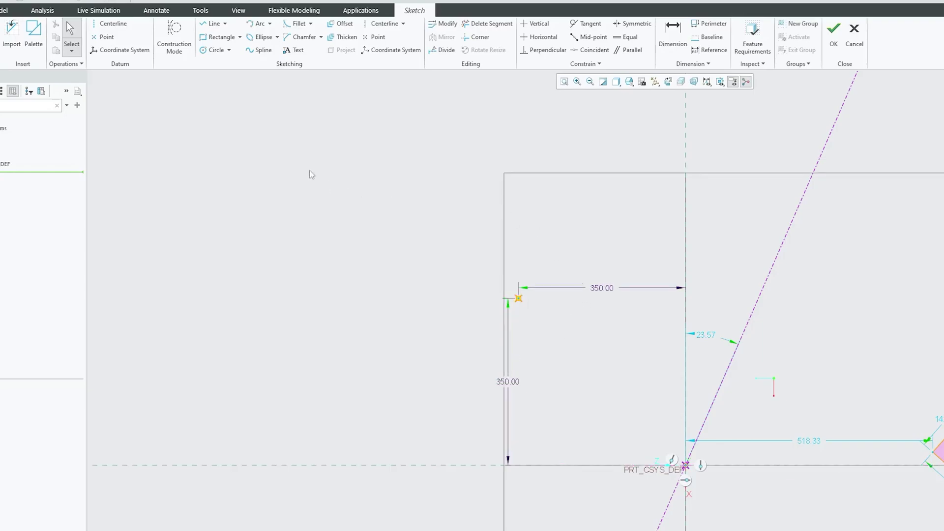
{"action": "left_click", "coordinate": [120, 50]}
- Place a coordinate system up-left of the point and dimension it 450 horizontally, 100 vertically
{"action": "left_click", "coordinate": [292, 250]}
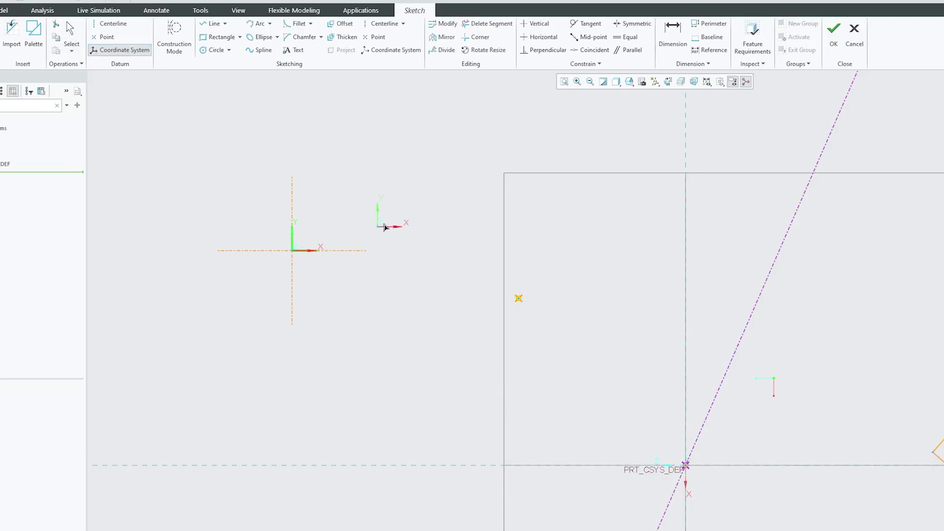
{"action": "middle_click", "coordinate": [399, 211]}
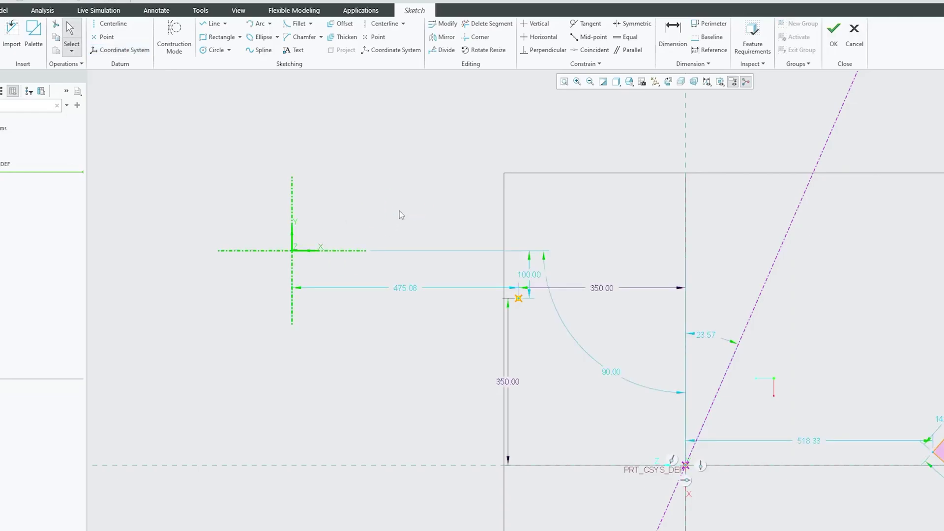
{"action": "double_click", "coordinate": [416, 287]}
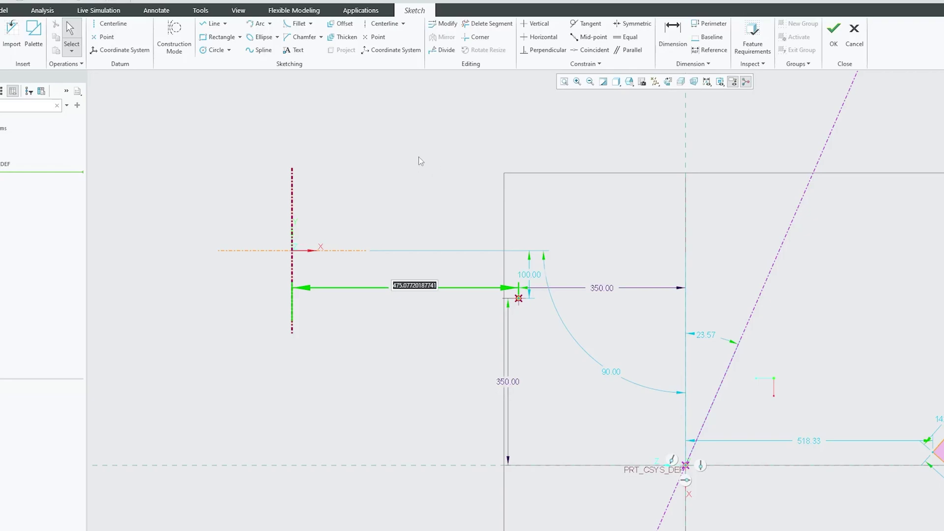
{"action": "type", "text": "450"}
{"action": "key", "text": "Return"}
{"action": "double_click", "coordinate": [538, 276]}
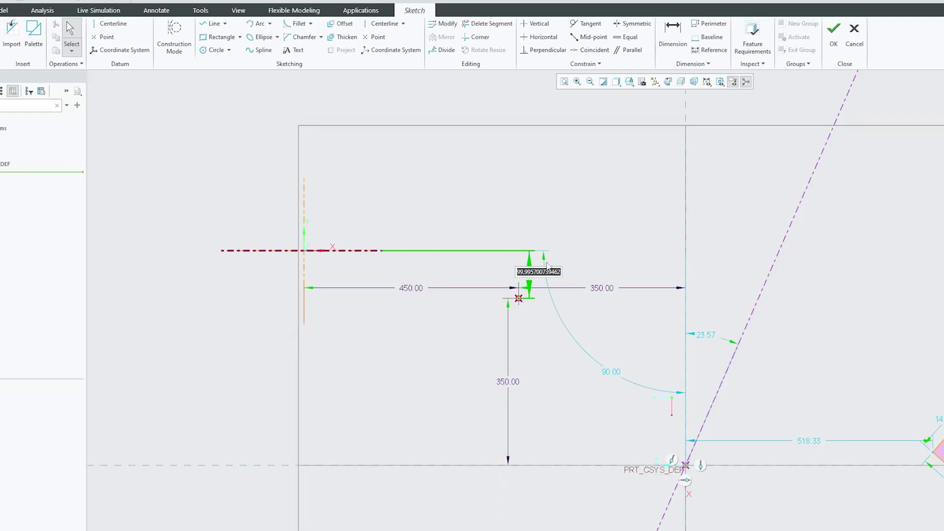
{"action": "type", "text": "100"}
{"action": "key", "text": "Return"}
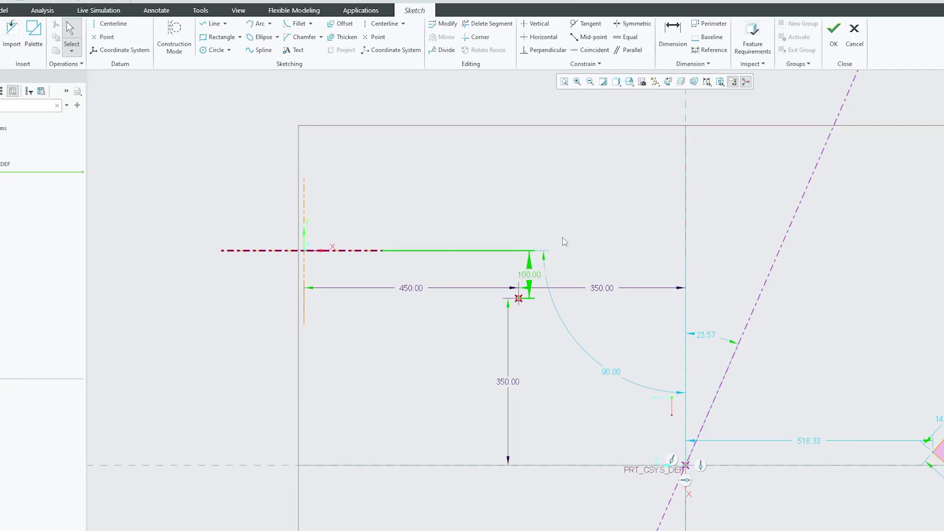